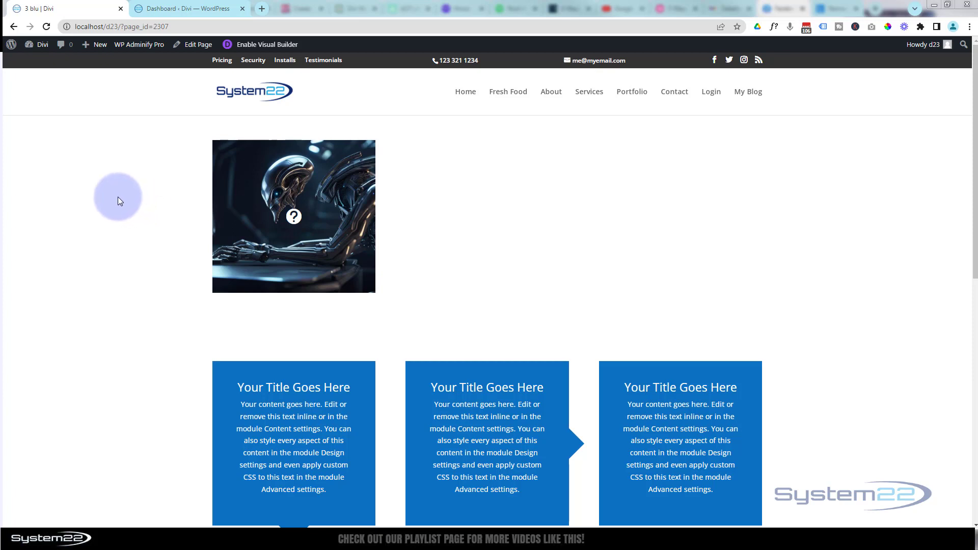
- Enable the Visual Builder and insert a Blurb module in the empty middle column beside the robot image
click(270, 45)
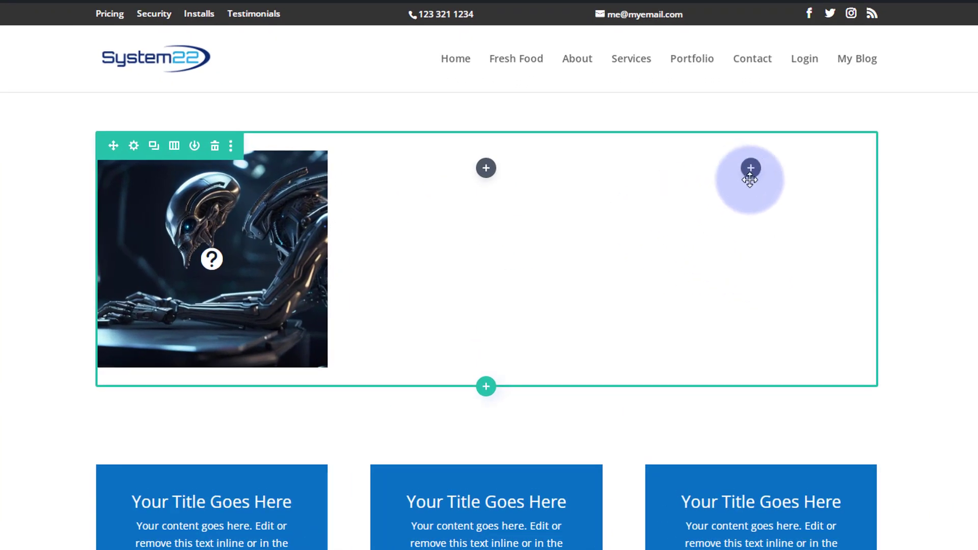
click(487, 170)
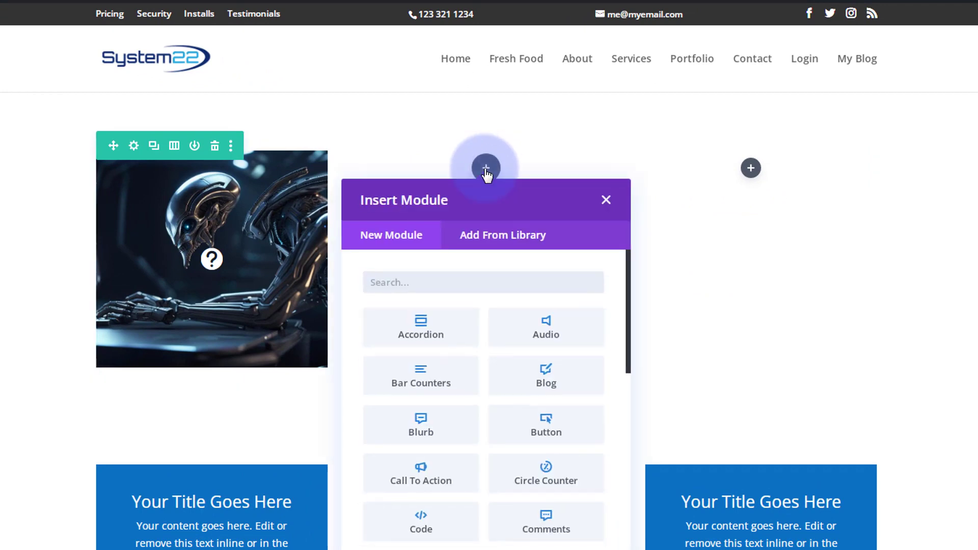
click(448, 430)
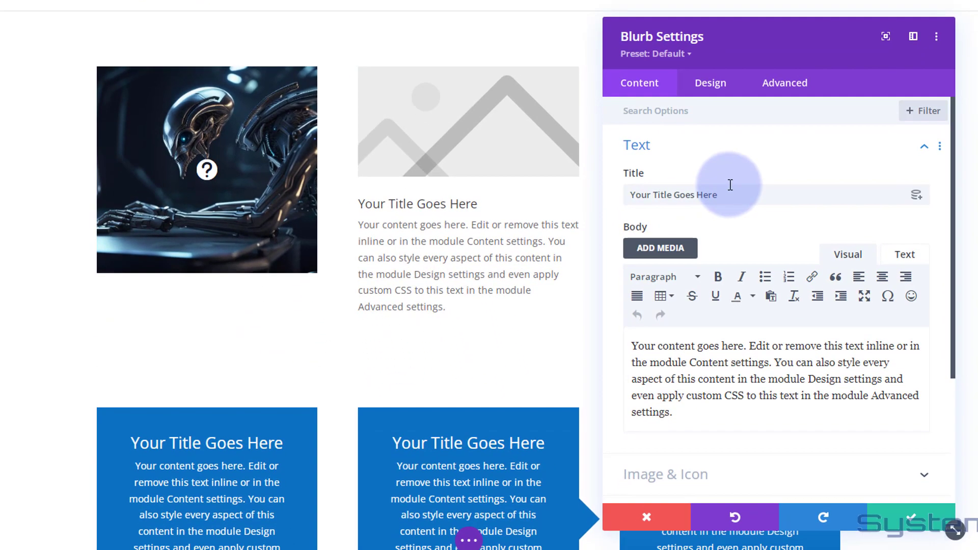
- Shorten the blurb's body text by deleting everything after "aspect of this content in the module"
click(757, 283)
drag(644, 196, 631, 199)
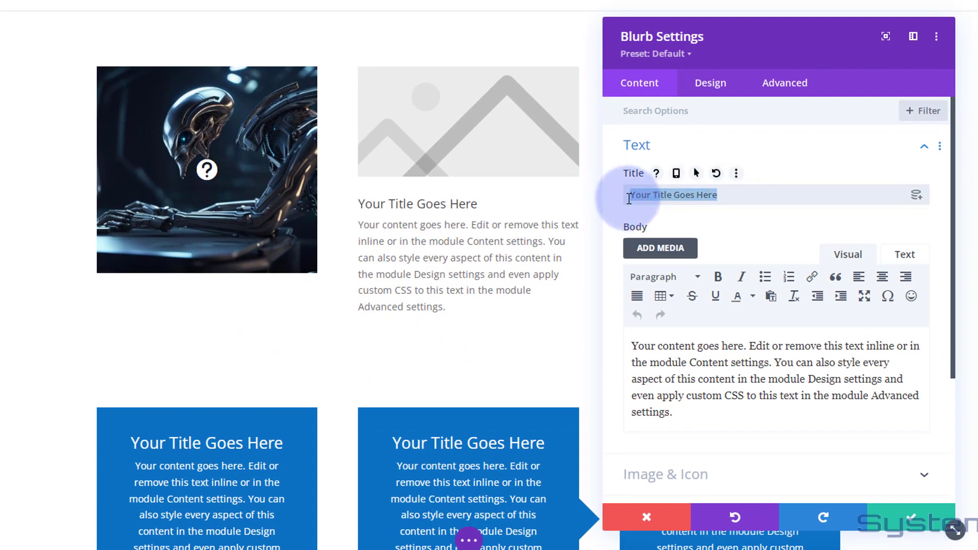
scroll(748, 219, down, 3)
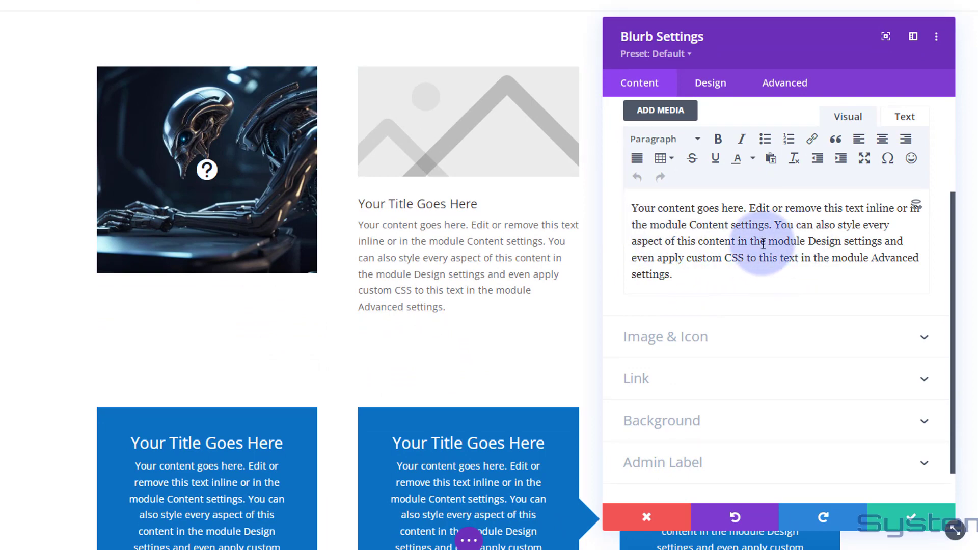
drag(806, 241, 831, 277)
key(BackSpace)
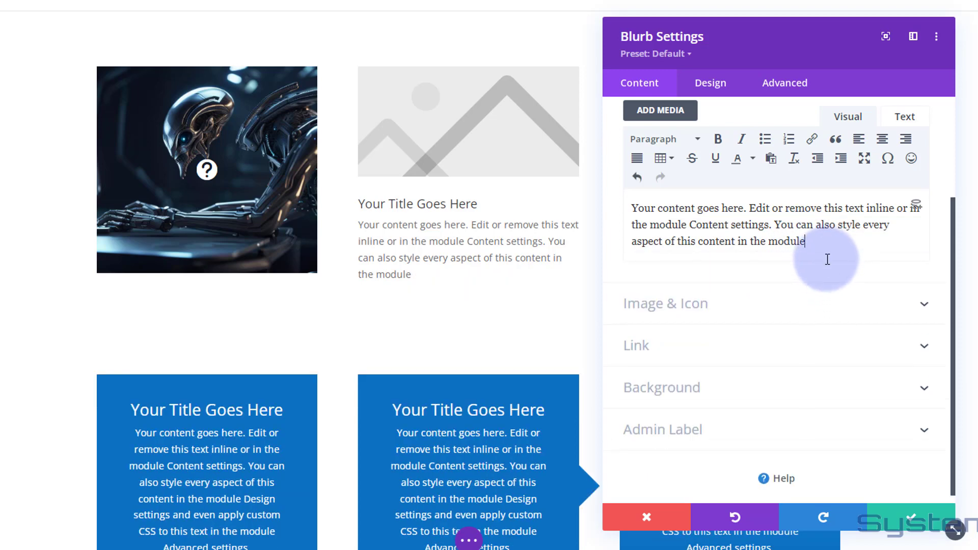
- Switch the blurb from an image to an icon and choose the circled double up-chevron
scroll(824, 258, down, 1)
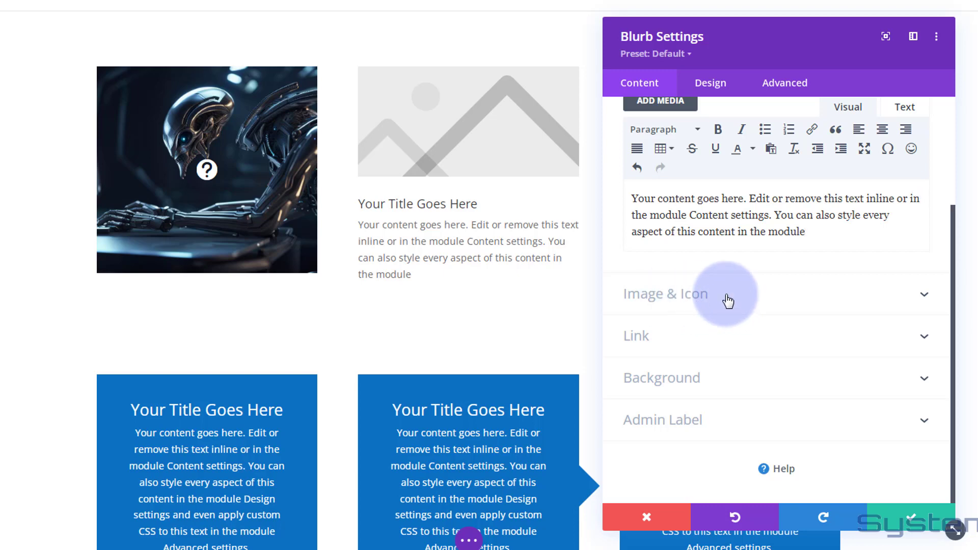
click(759, 297)
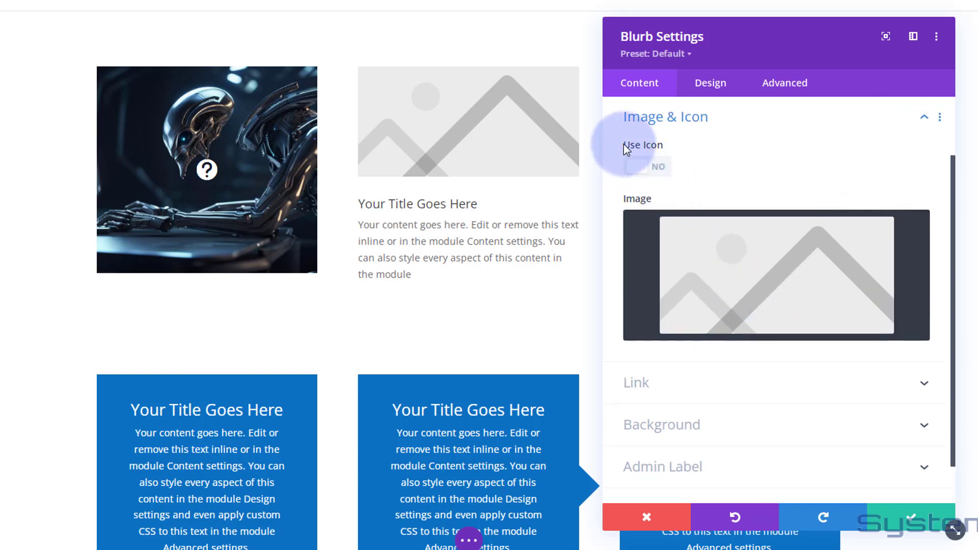
click(664, 171)
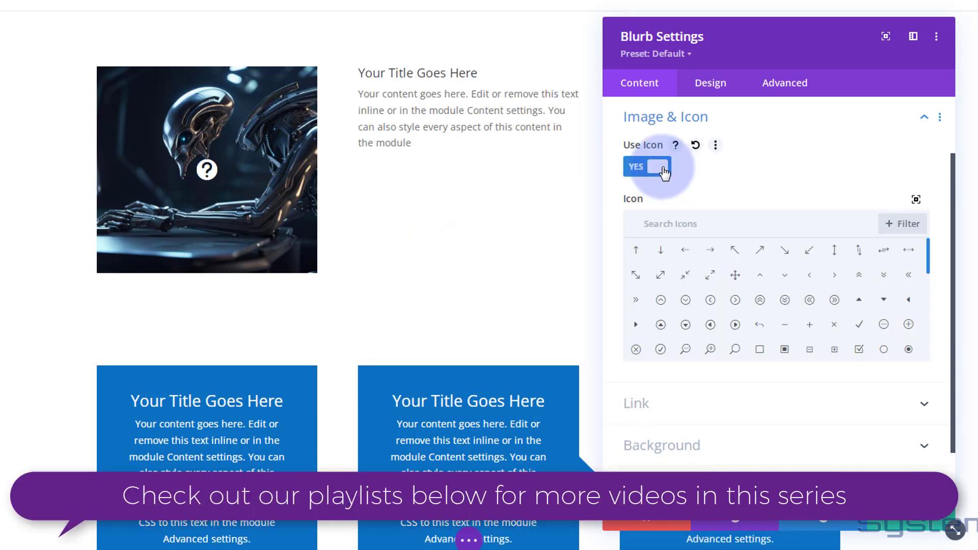
click(761, 304)
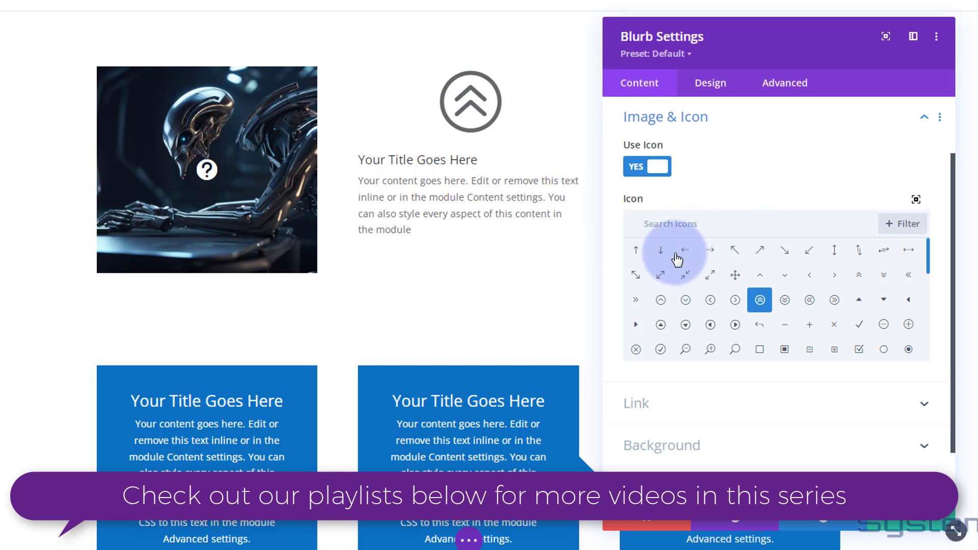
- Review the blurb's title and module link options, the link target choices and the background settings
scroll(683, 240, down, 2)
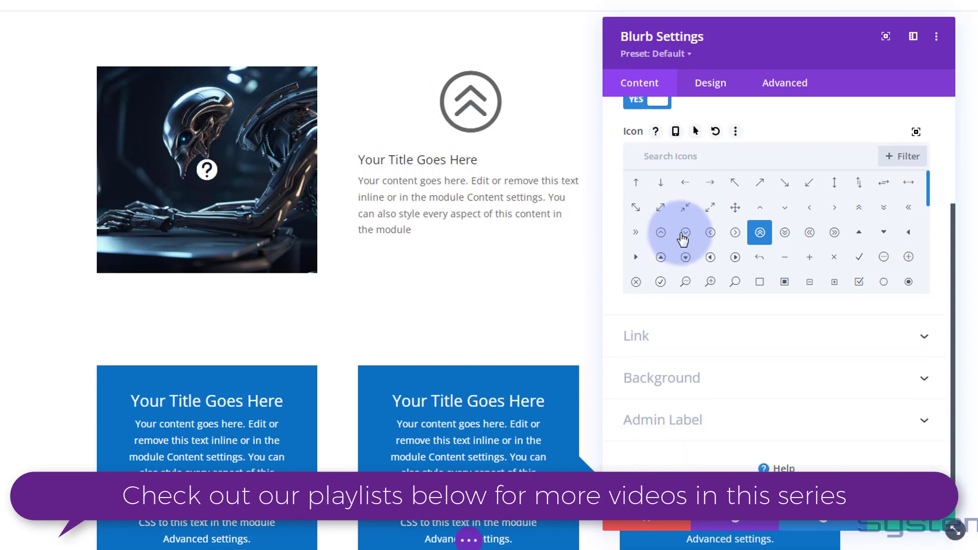
click(704, 338)
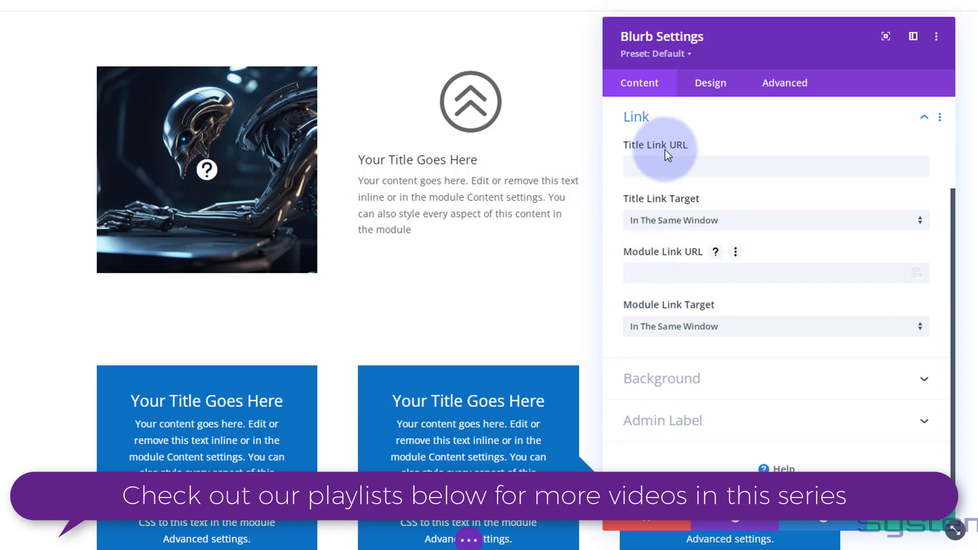
click(649, 279)
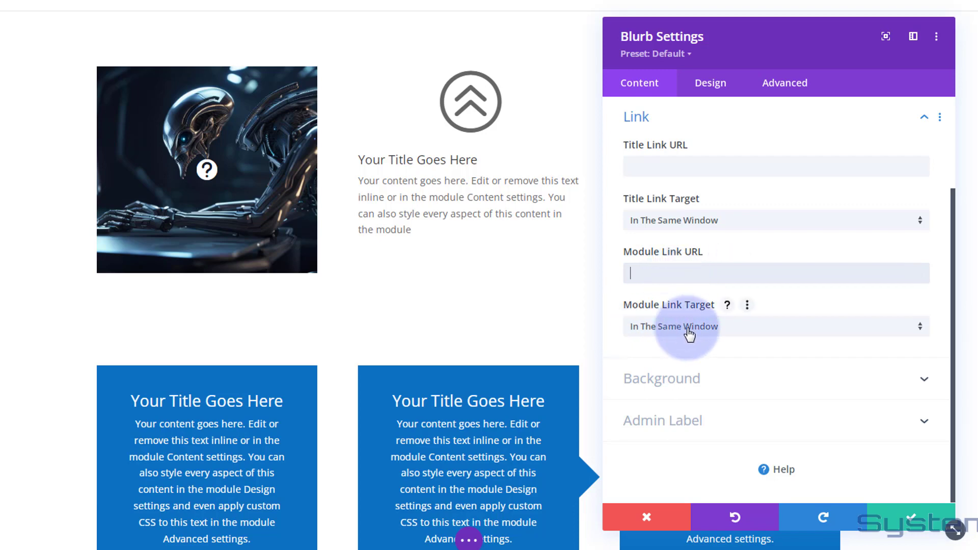
click(737, 331)
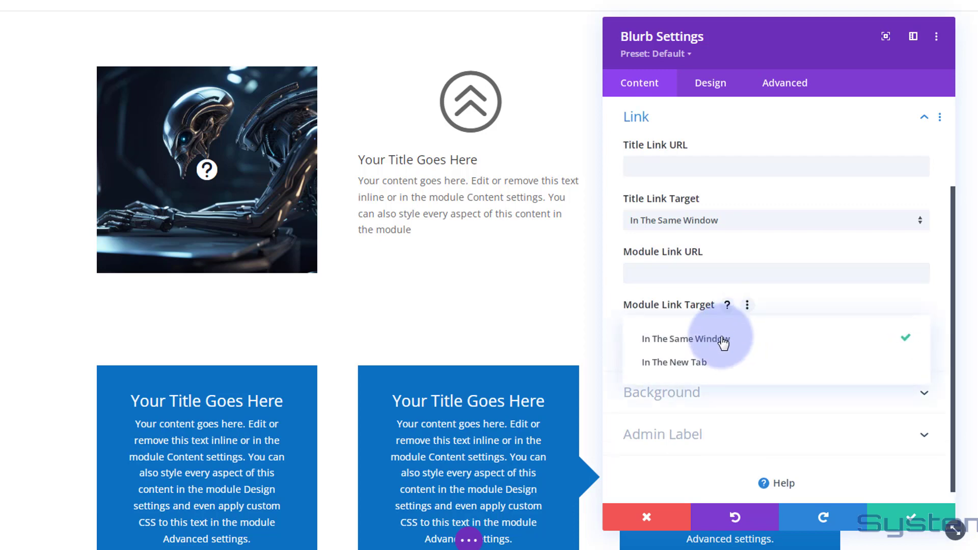
click(611, 295)
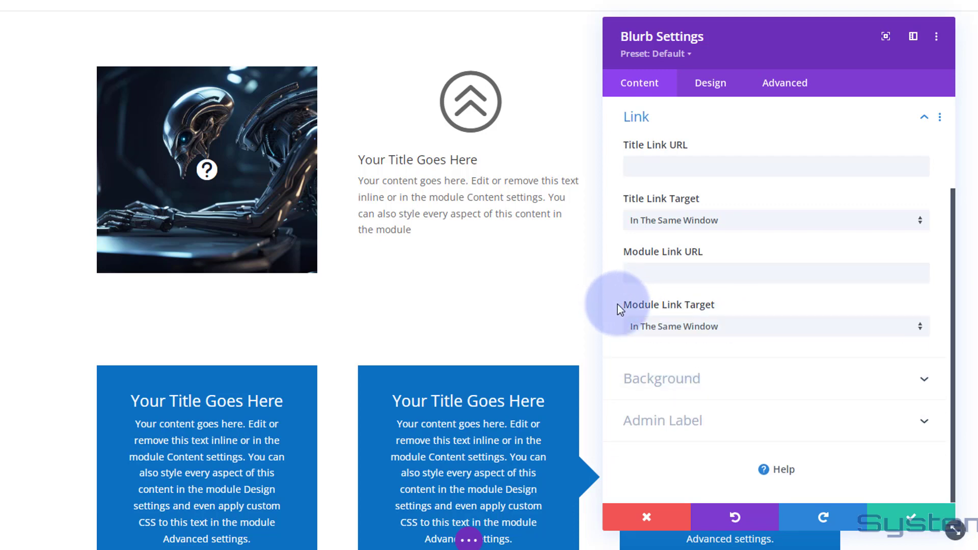
click(727, 386)
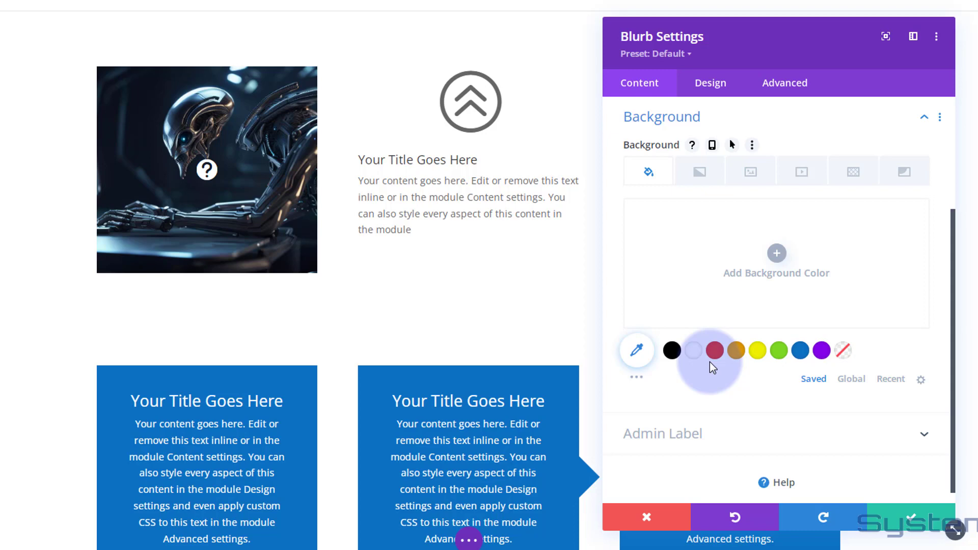
- Set the blurb's image/icon width to 30px and save the module settings
click(713, 91)
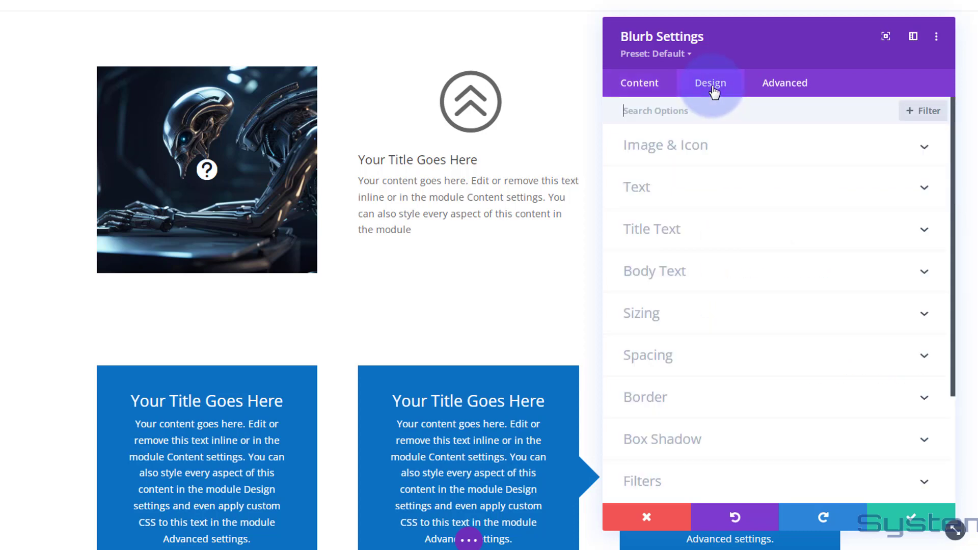
click(754, 147)
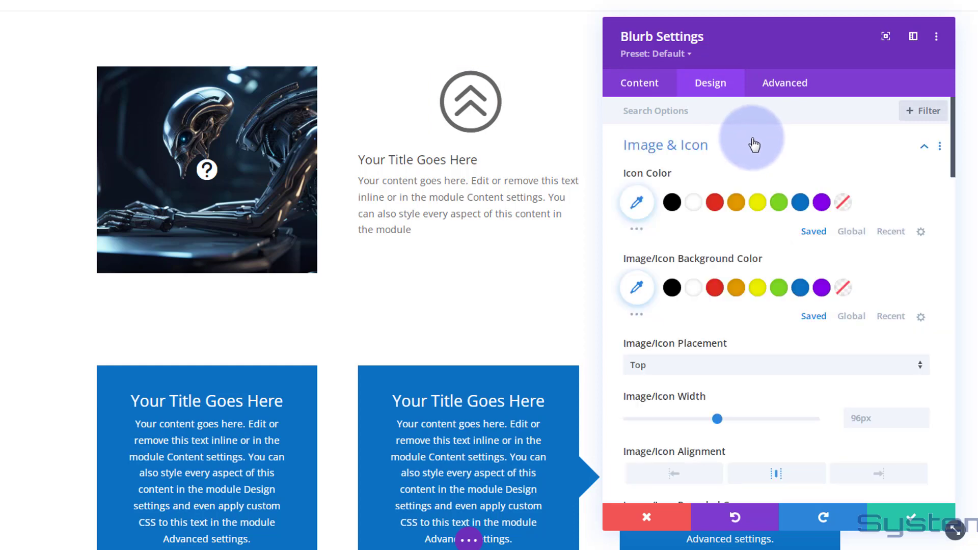
scroll(757, 164, down, 3)
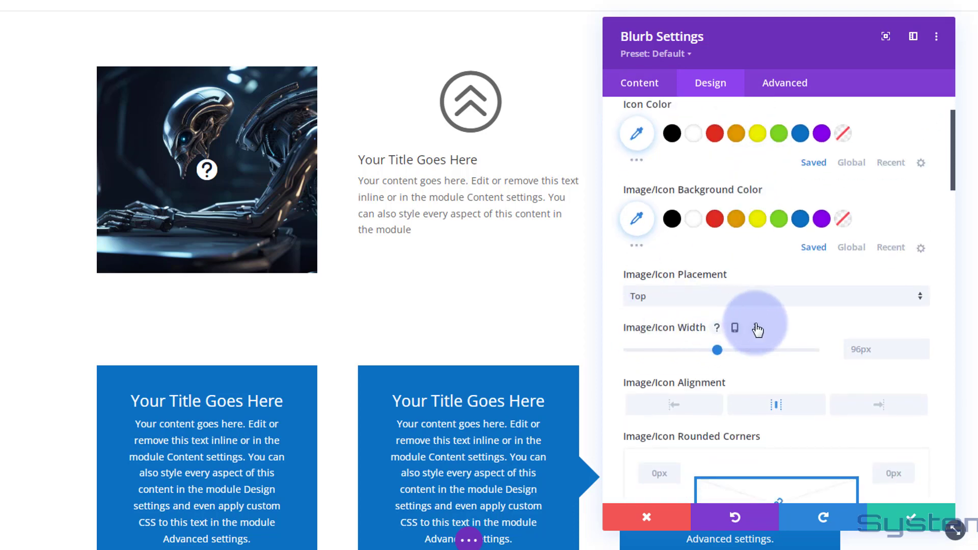
click(860, 350)
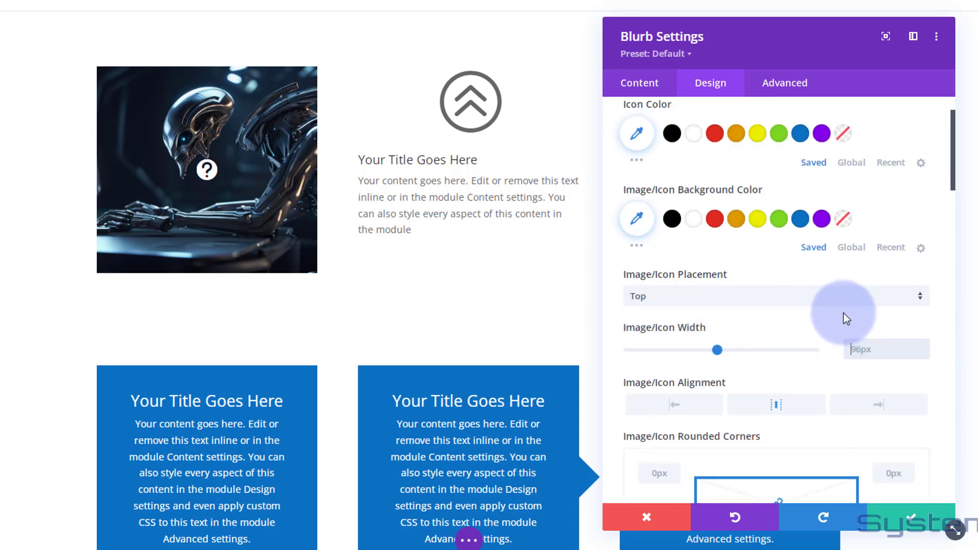
text(30px)
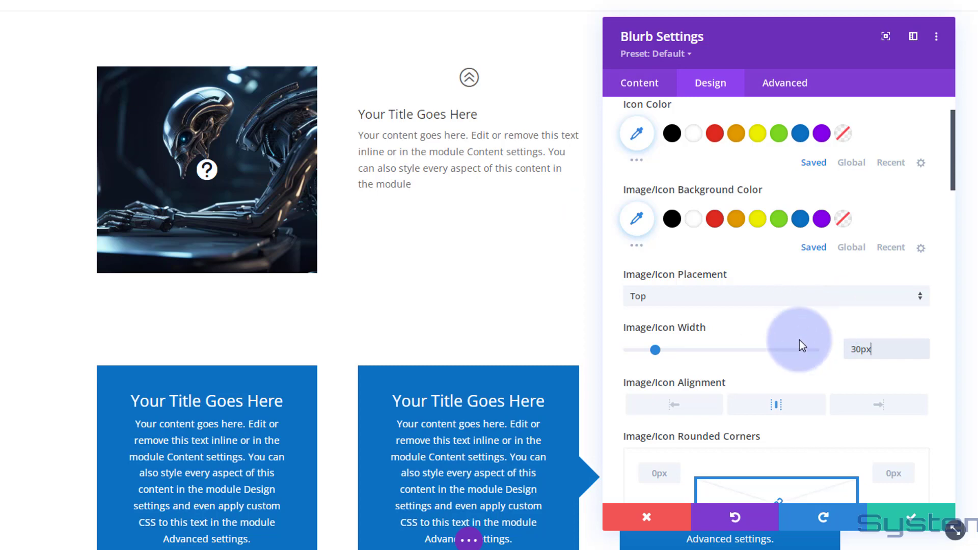
click(900, 522)
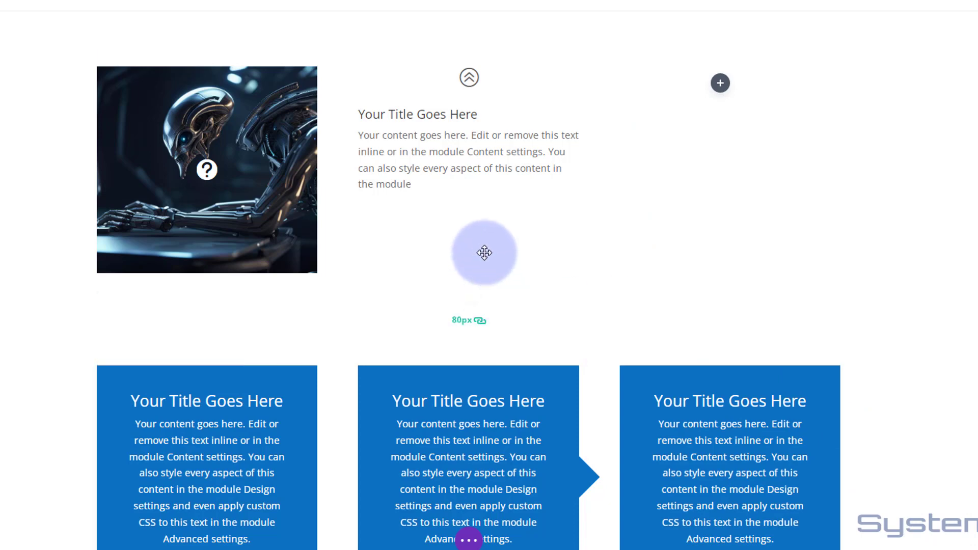
- Give the second column of the top row the wizard picture from the media library as its background image
mouse_move(484, 252)
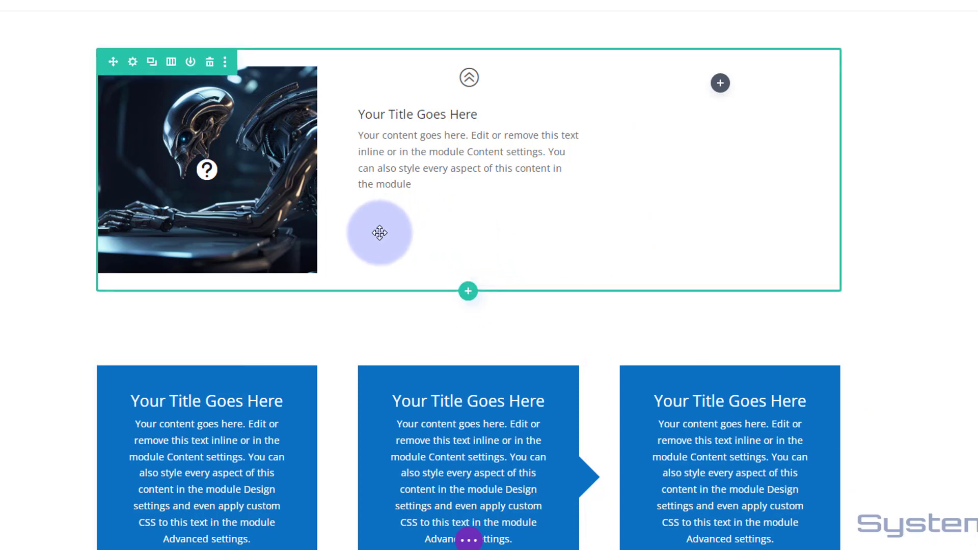
mouse_move(565, 99)
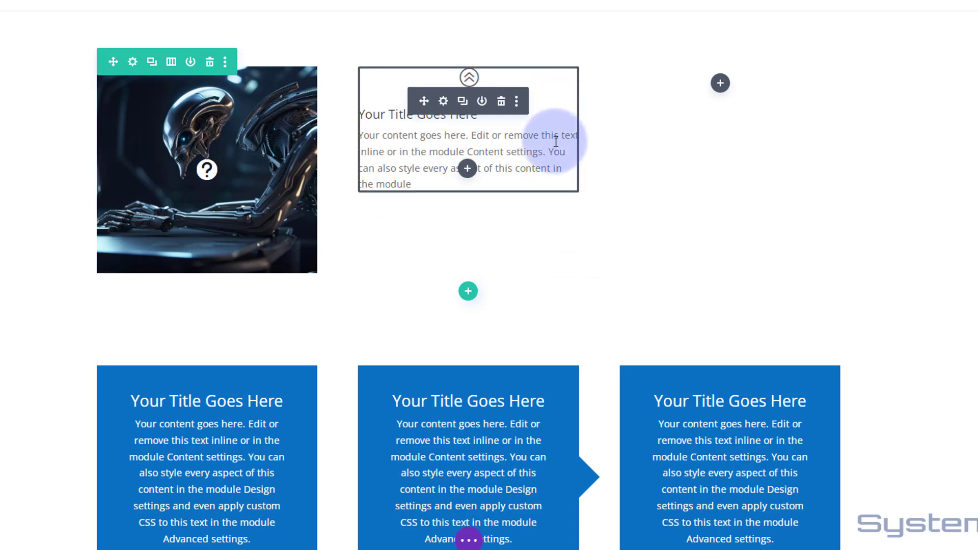
click(133, 62)
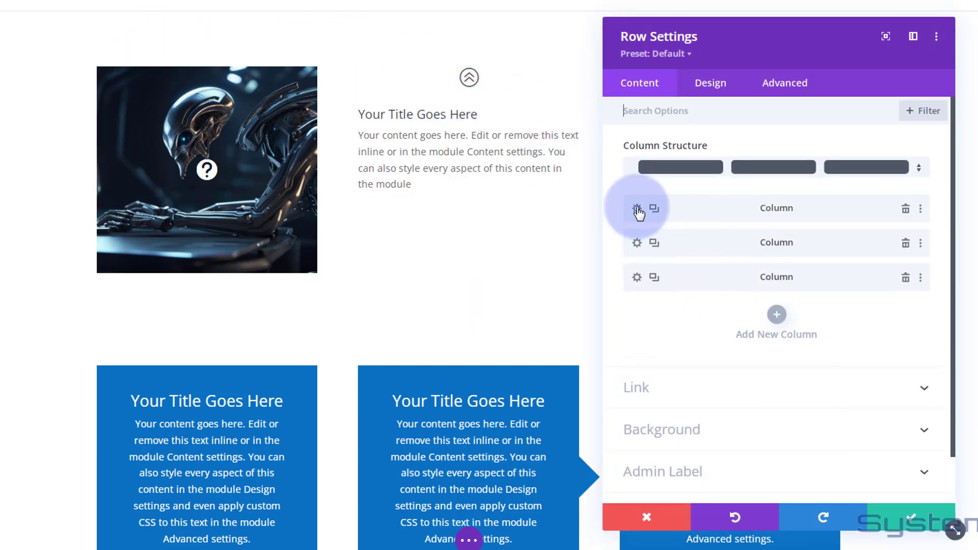
click(636, 243)
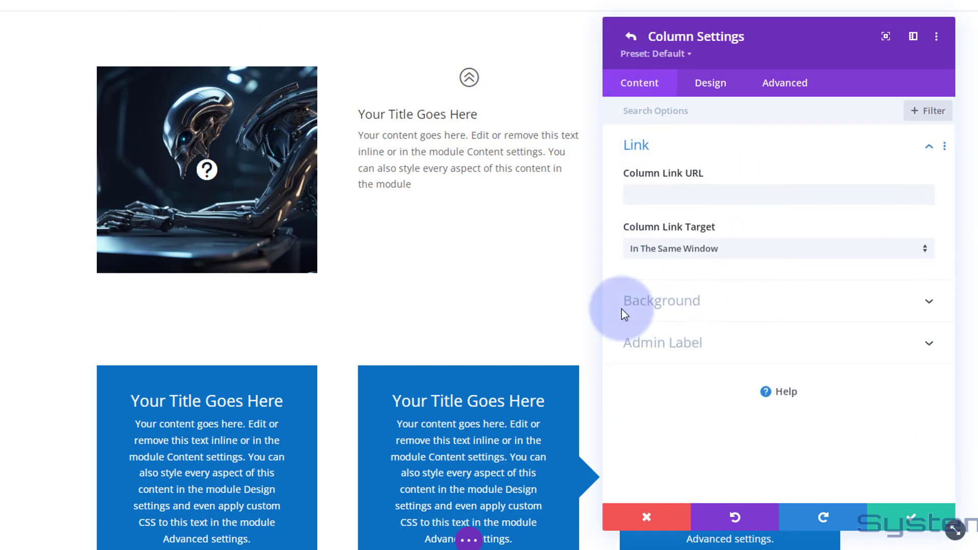
click(768, 312)
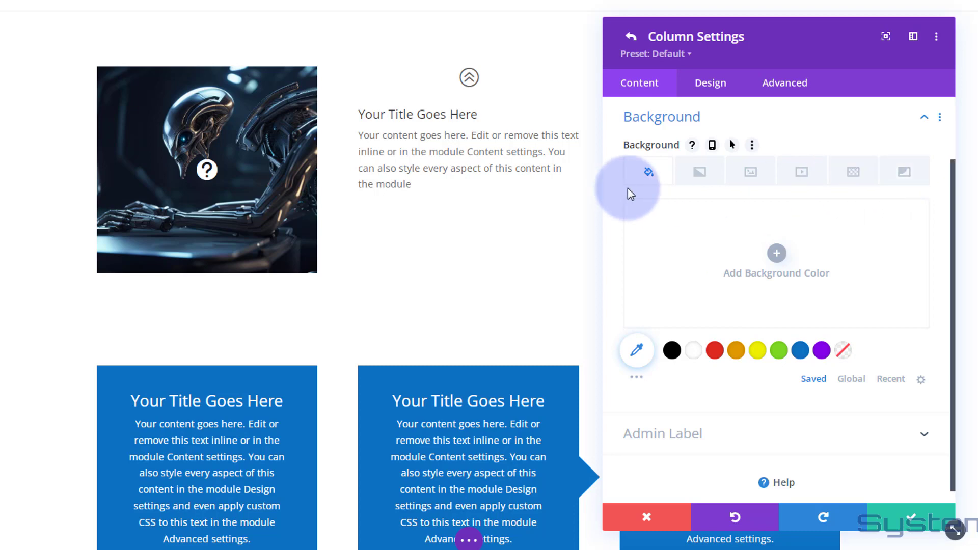
click(754, 179)
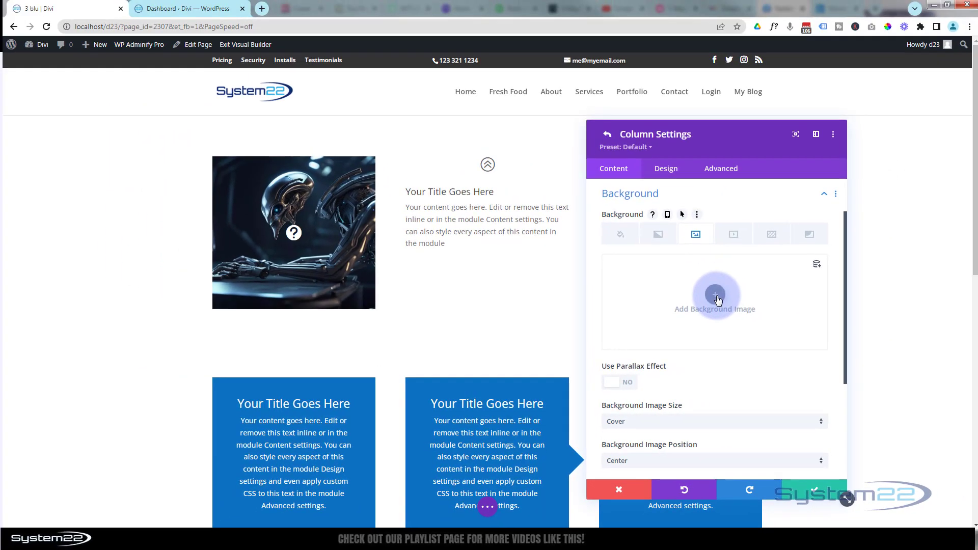
click(716, 296)
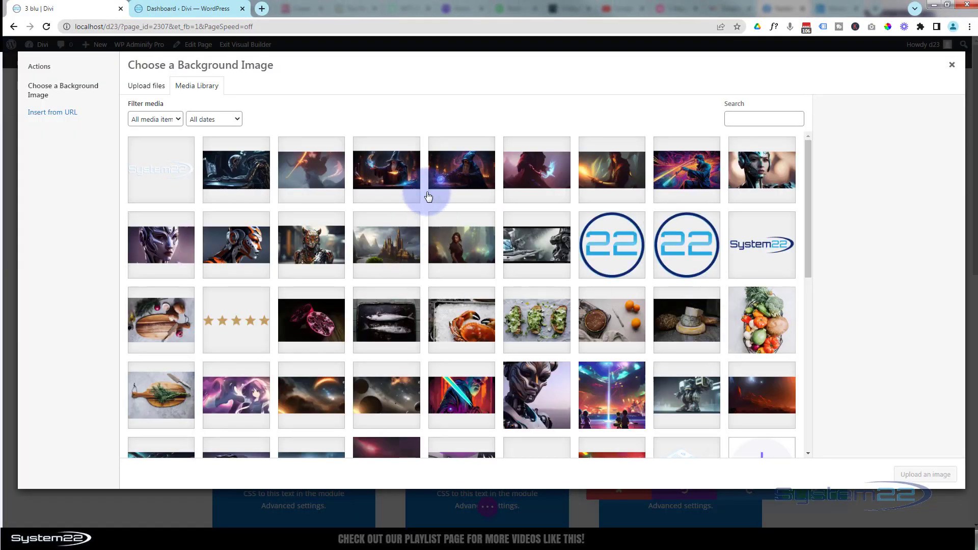
click(389, 173)
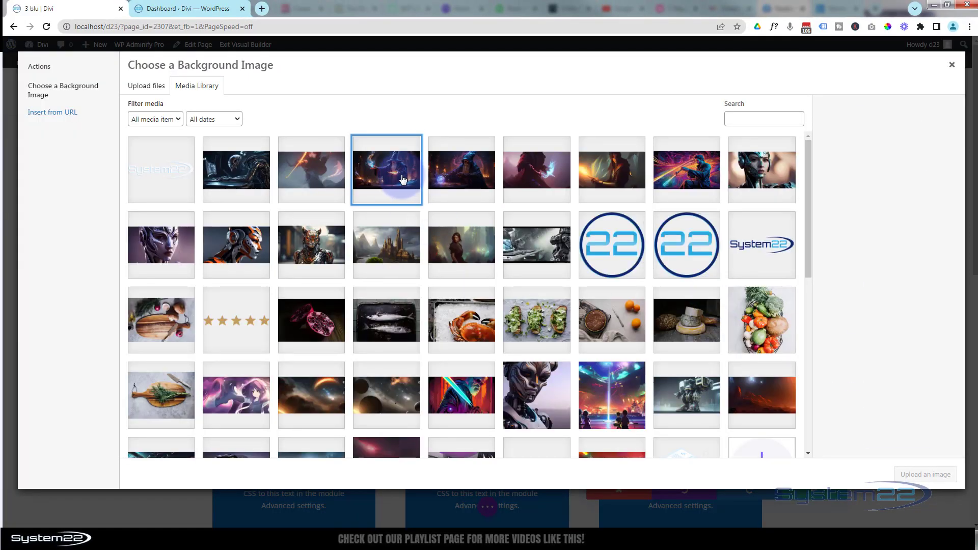
click(925, 475)
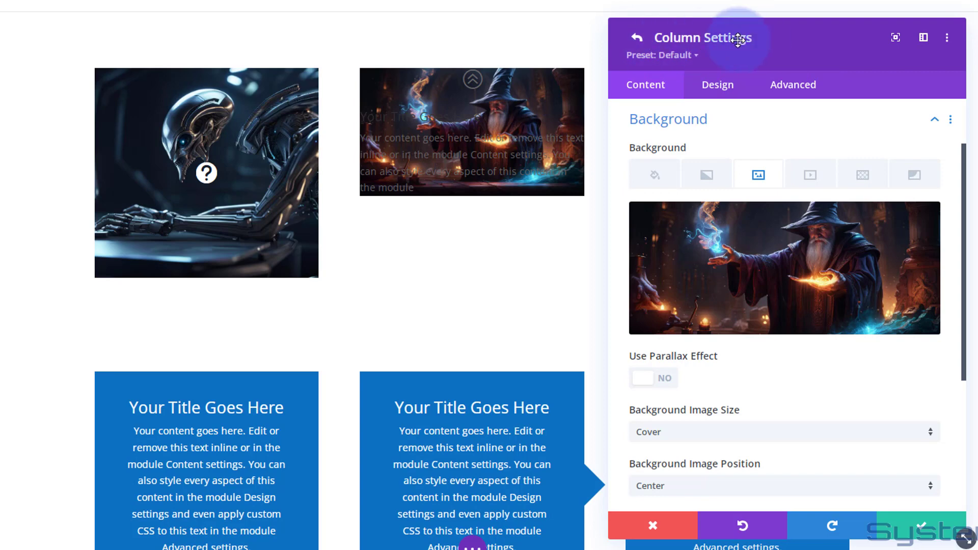
- Add the custom CSS "height:300px;" to the second column's main element
click(800, 87)
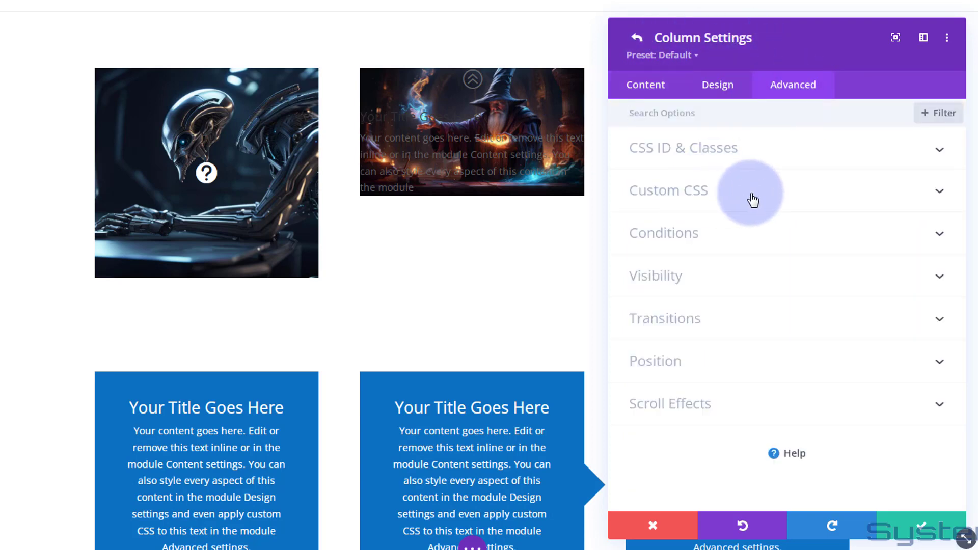
click(751, 198)
click(710, 329)
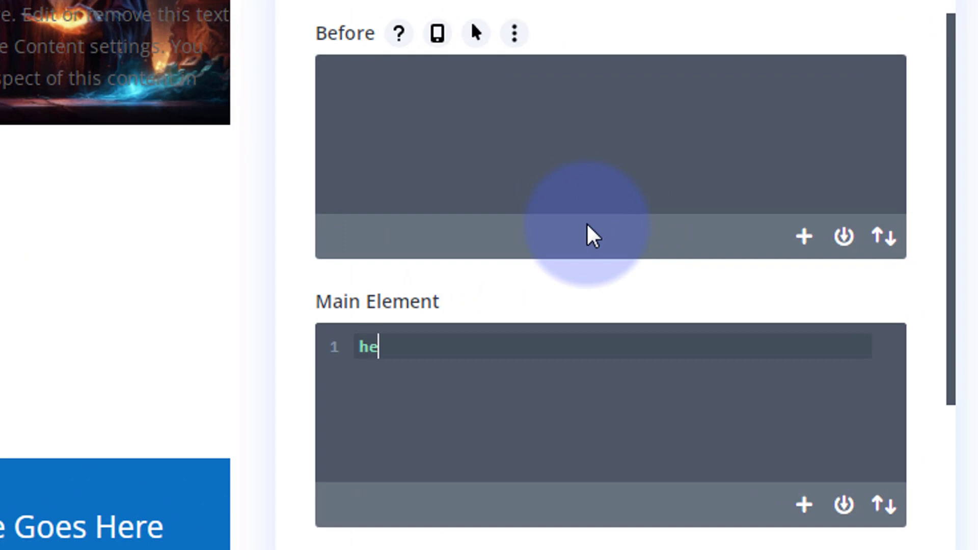
text(height:300)
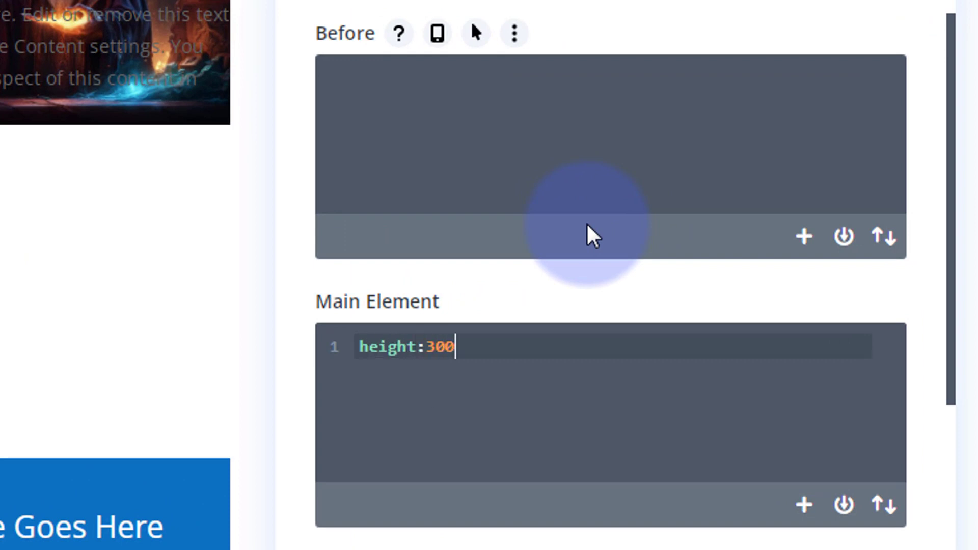
text(px;)
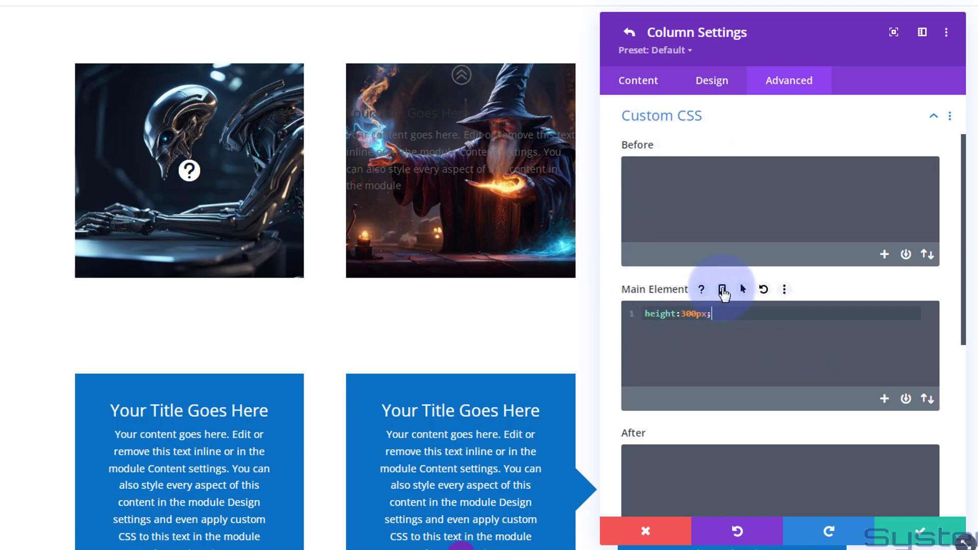
- Check the column's main element CSS in the tablet and phone views, and return to the desktop view
click(723, 290)
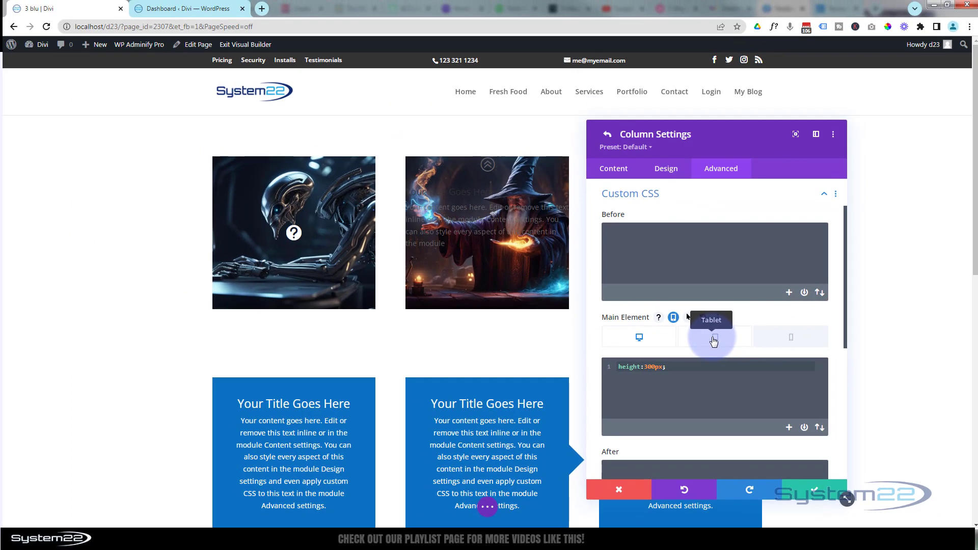
click(714, 342)
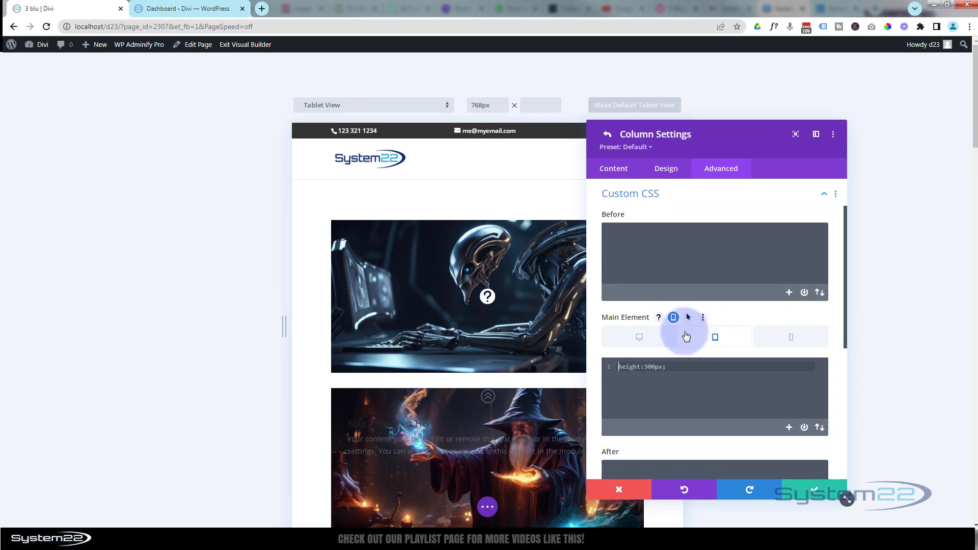
scroll(528, 300, down, 1)
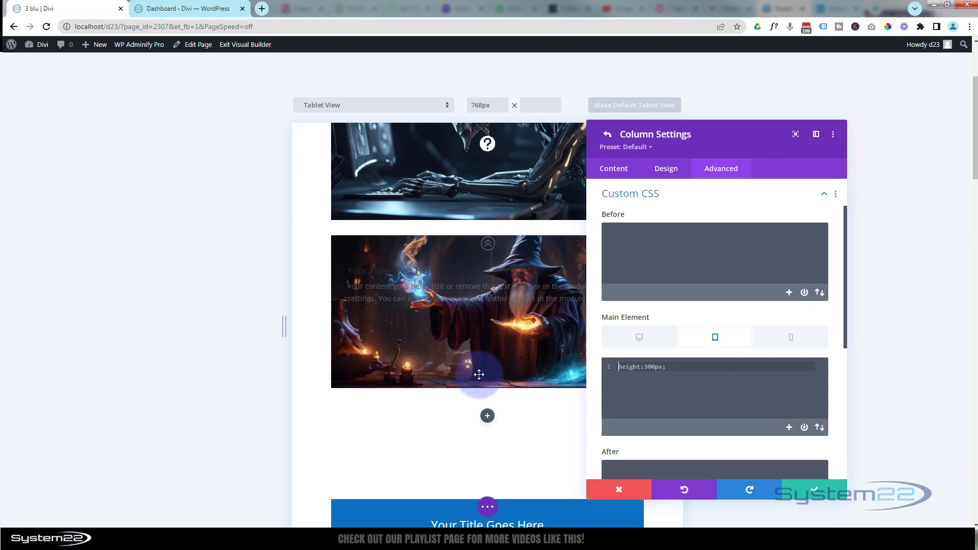
drag(790, 144, 759, 141)
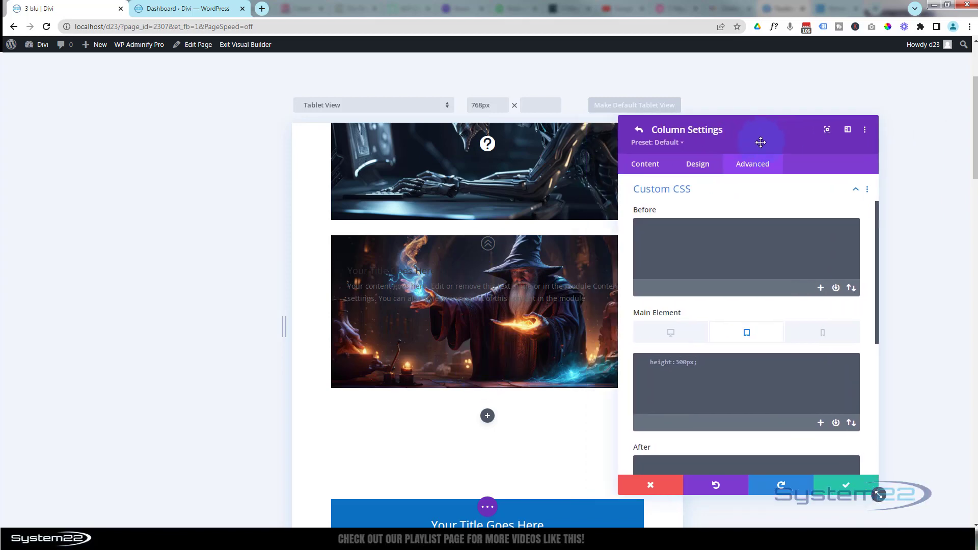
click(818, 336)
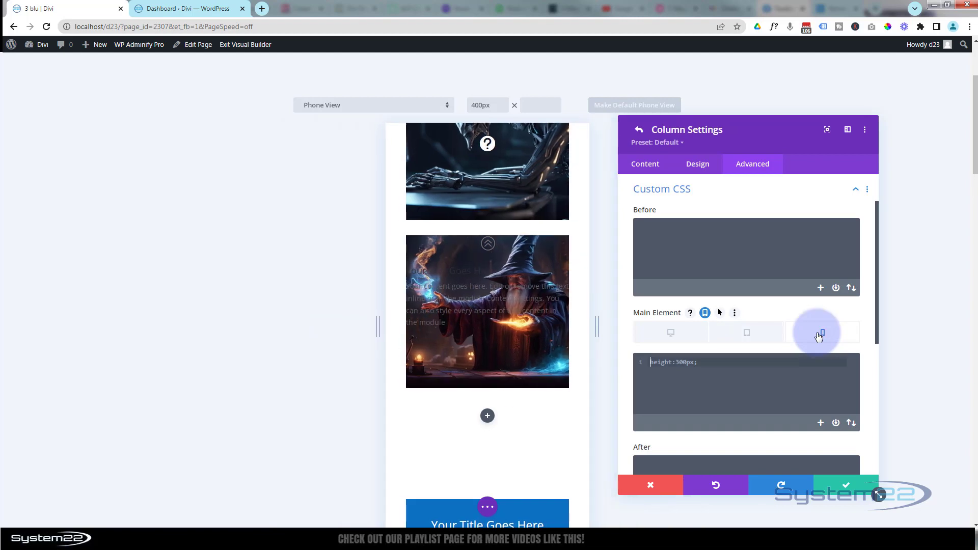
click(663, 372)
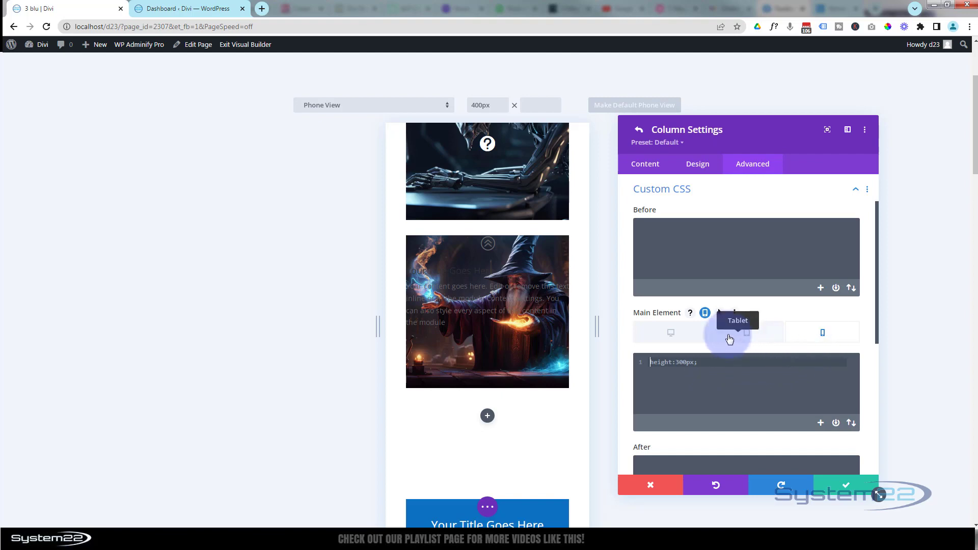
click(682, 338)
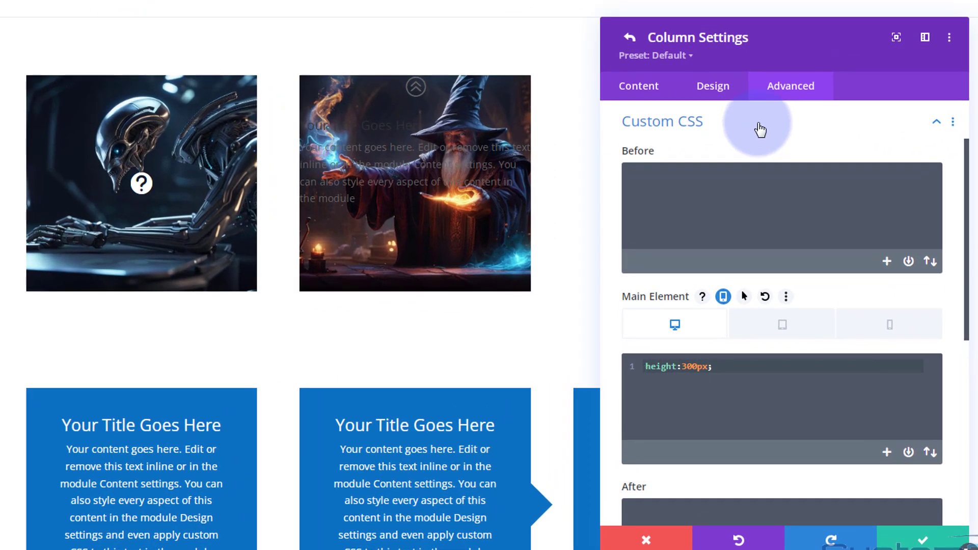
- Set the second column's horizontal and vertical overflow to Hidden, and save the column and row settings
click(739, 173)
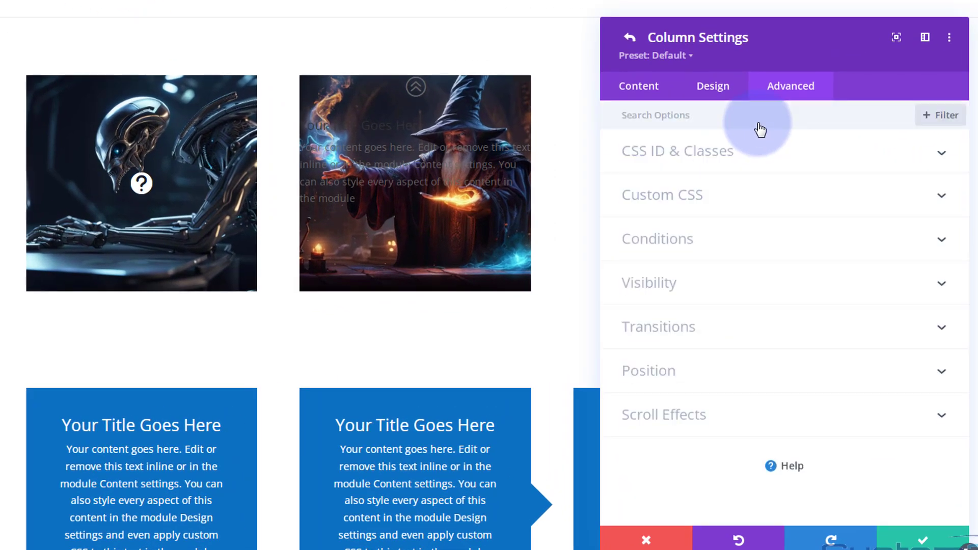
click(727, 288)
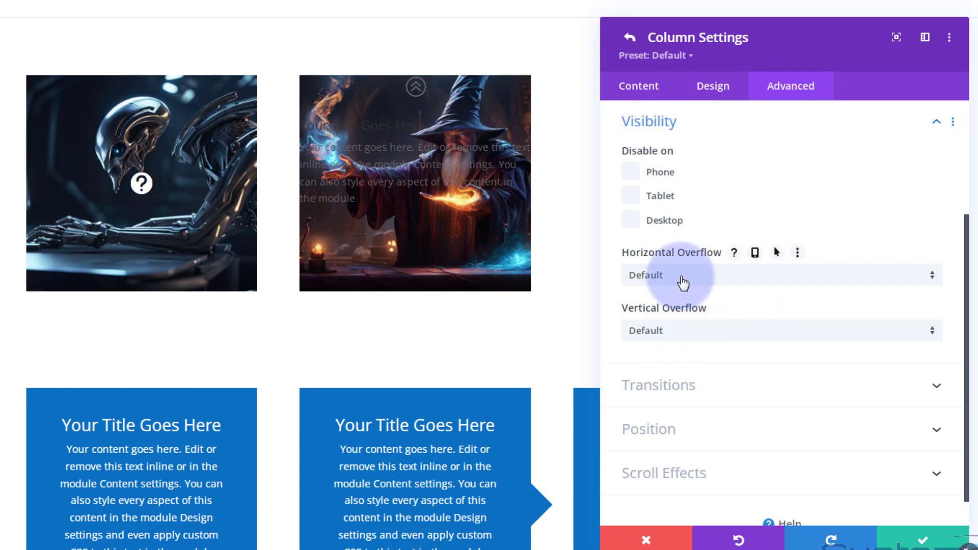
click(683, 283)
click(708, 374)
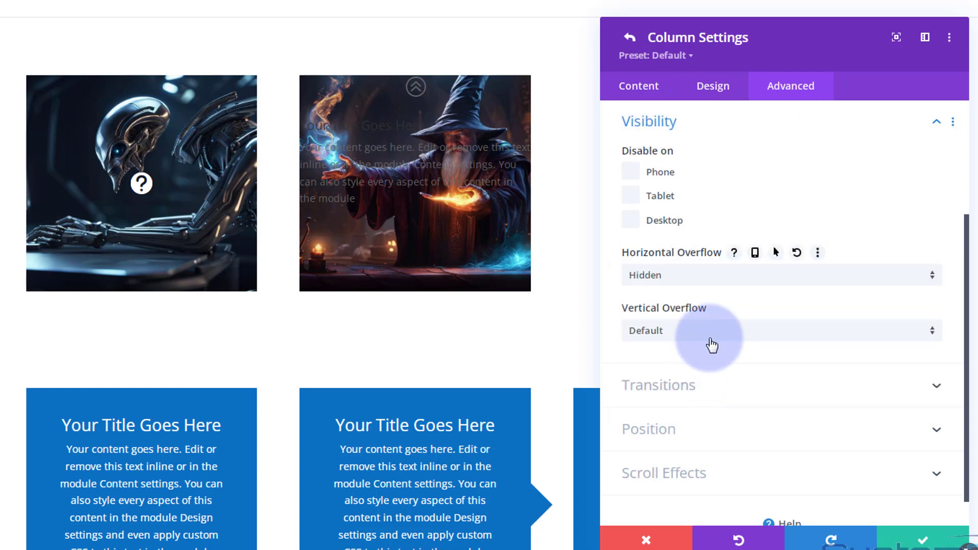
click(711, 331)
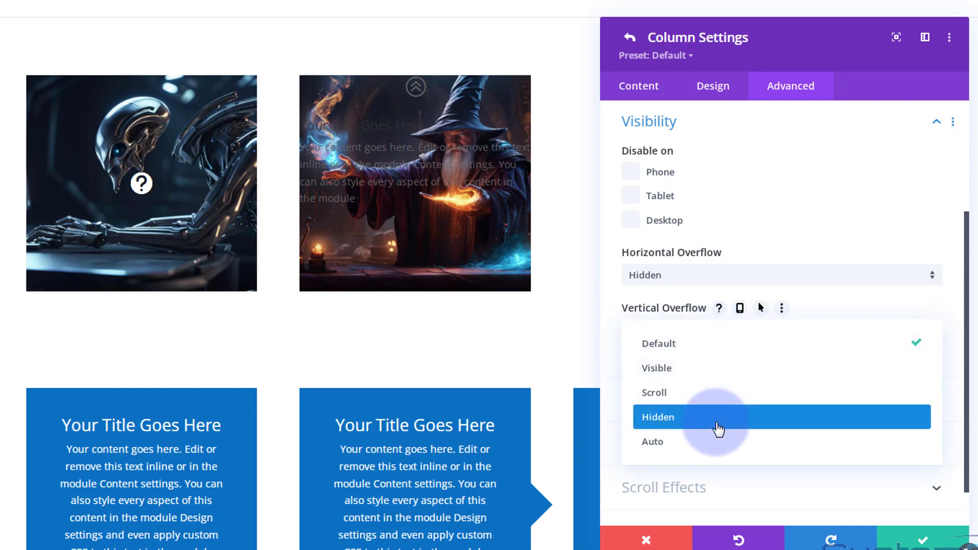
click(717, 429)
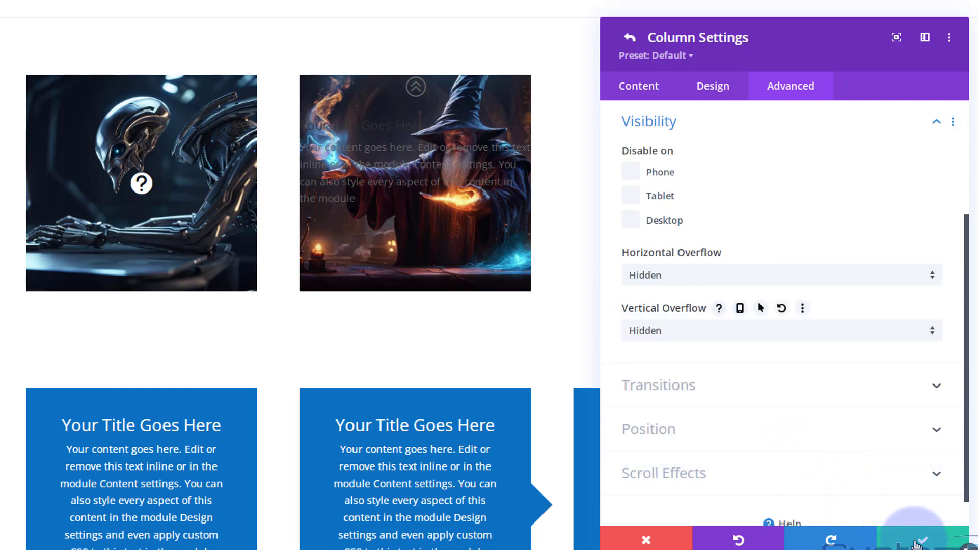
click(915, 541)
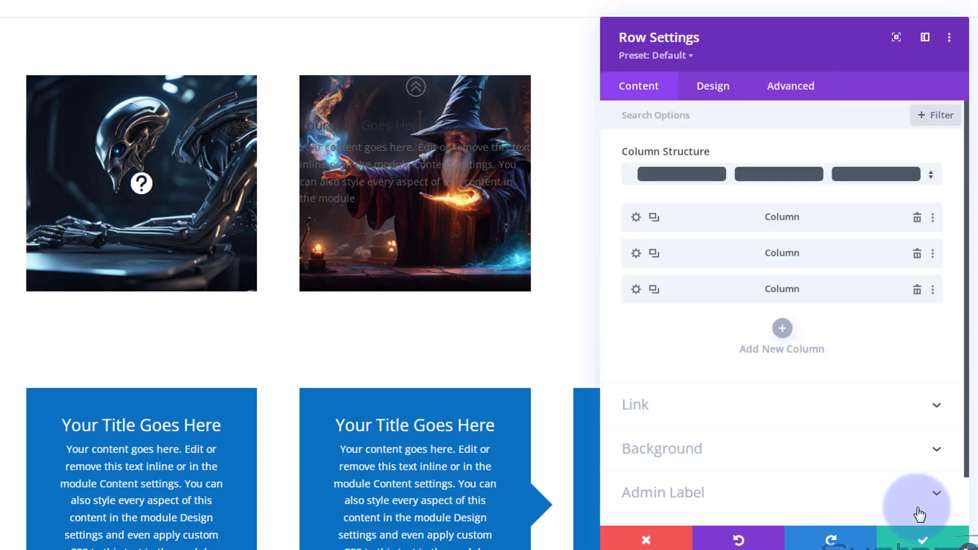
click(926, 541)
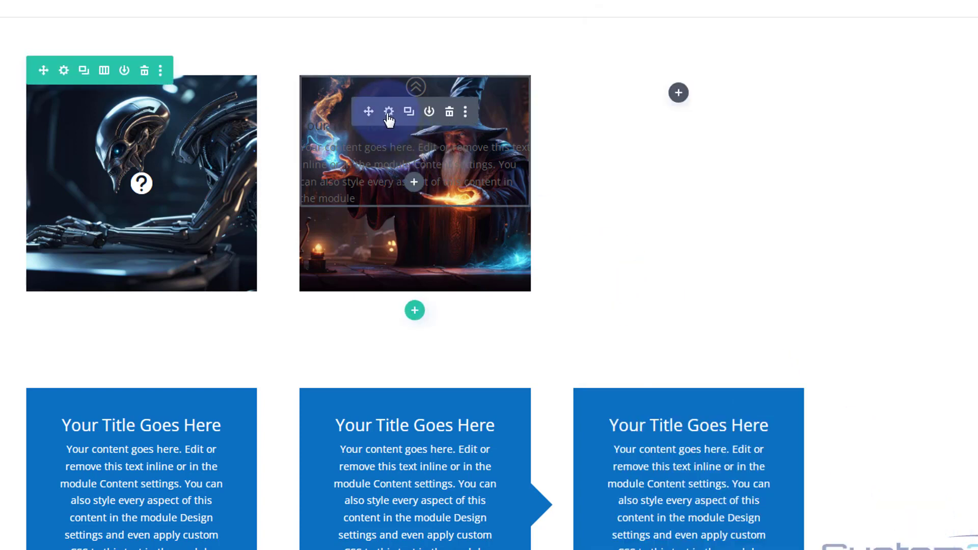
- Center the text of the blurb over the wizard picture and set its text color to Light
click(389, 114)
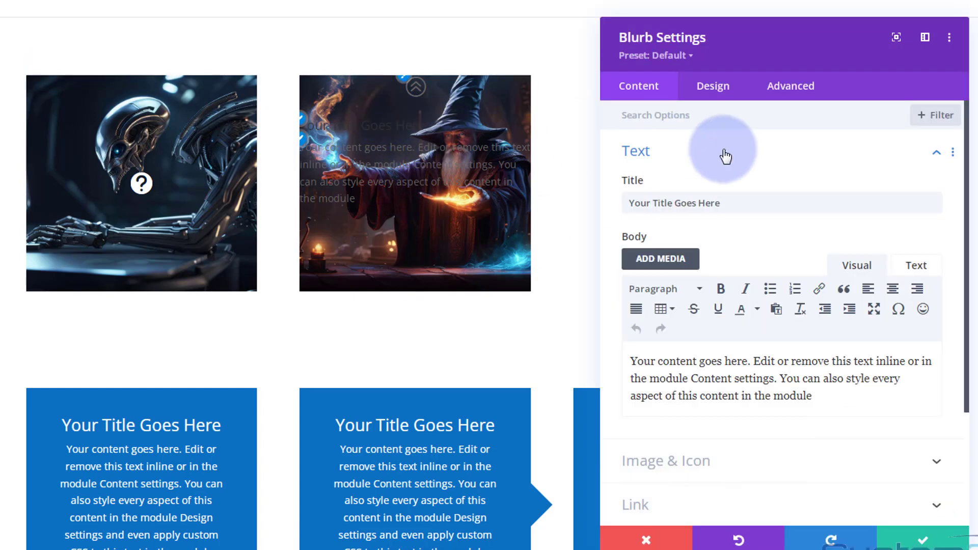
click(713, 87)
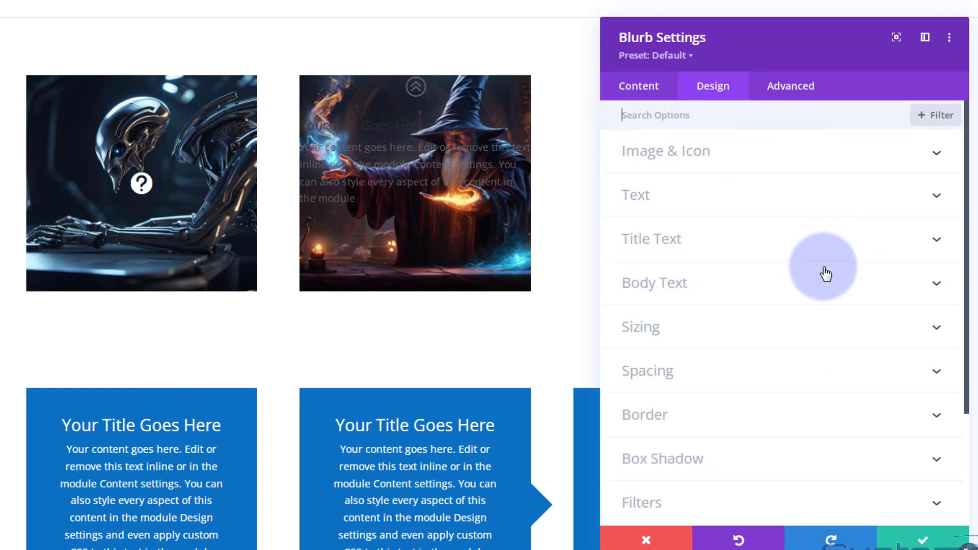
click(749, 199)
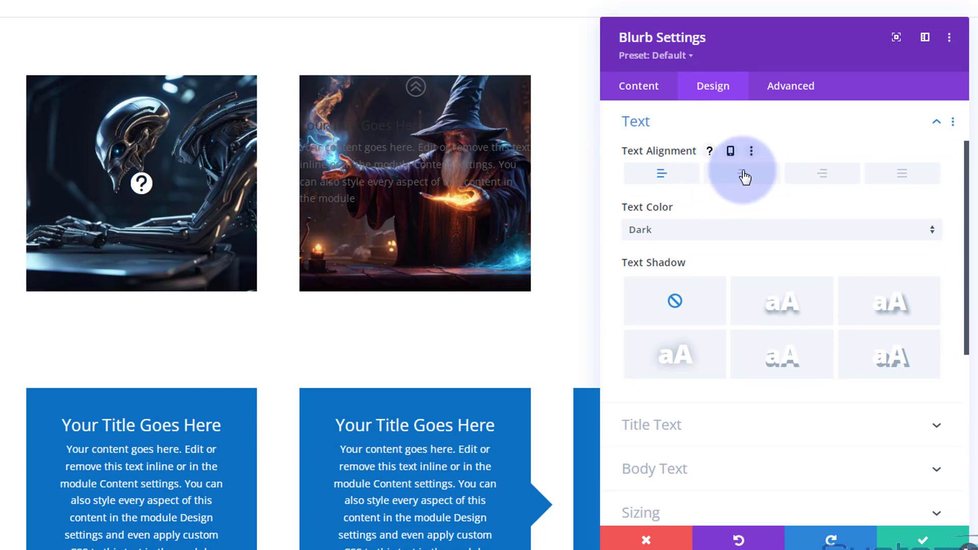
click(745, 177)
click(685, 237)
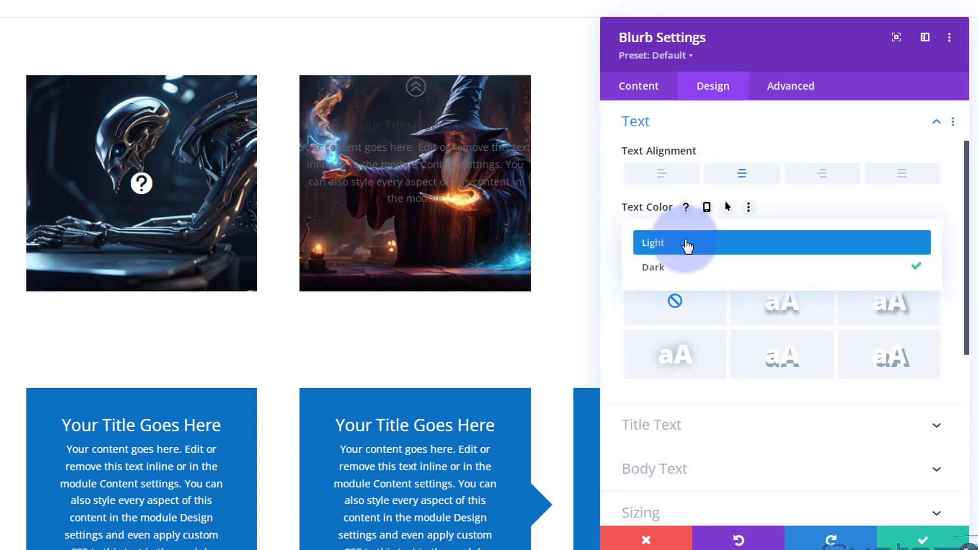
click(674, 244)
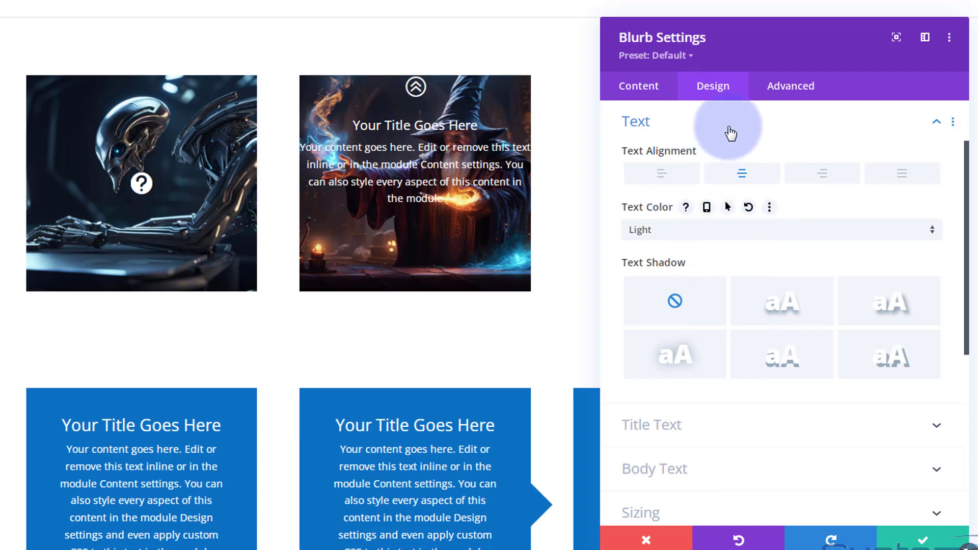
- Give the blurb 25px of padding on all four sides, linking top with bottom and left with right
scroll(731, 134, down, 5)
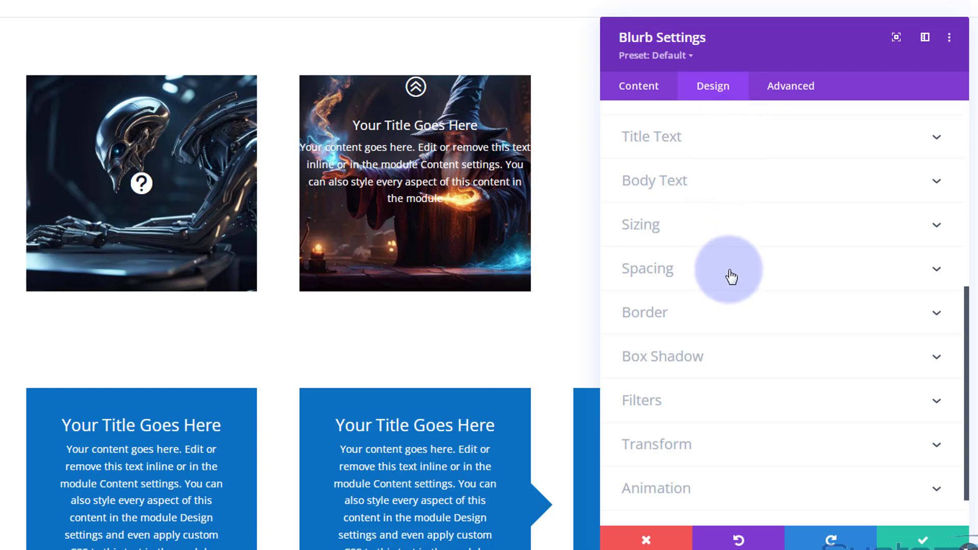
click(730, 276)
click(657, 246)
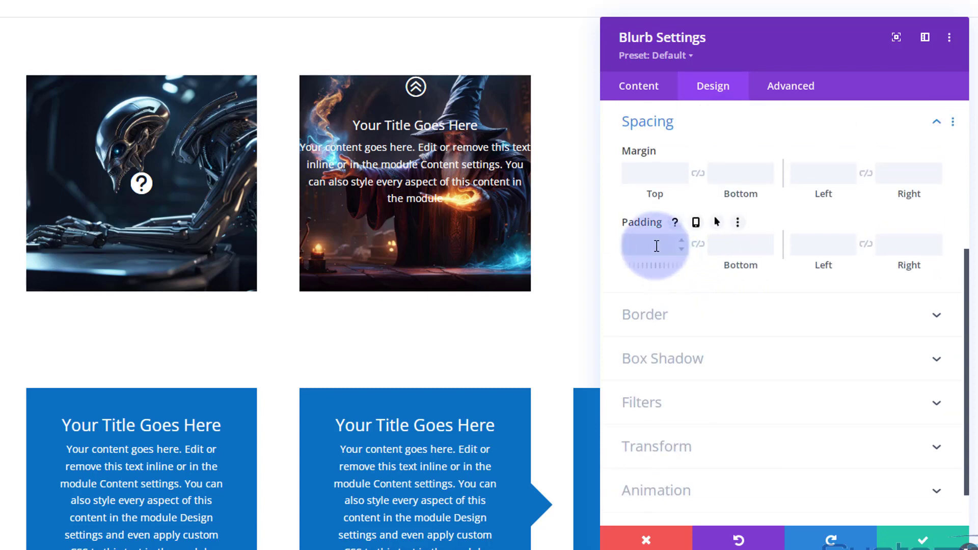
text(25px)
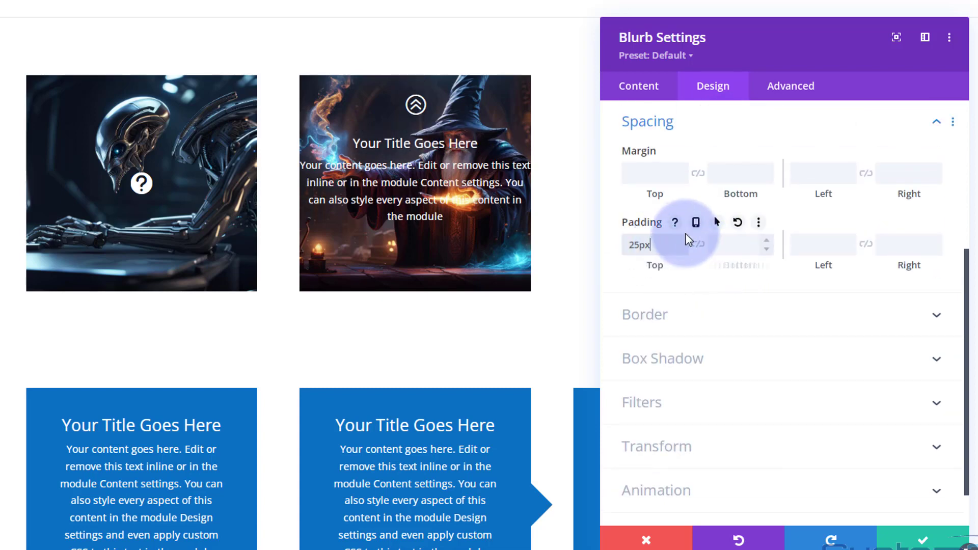
click(699, 246)
click(814, 246)
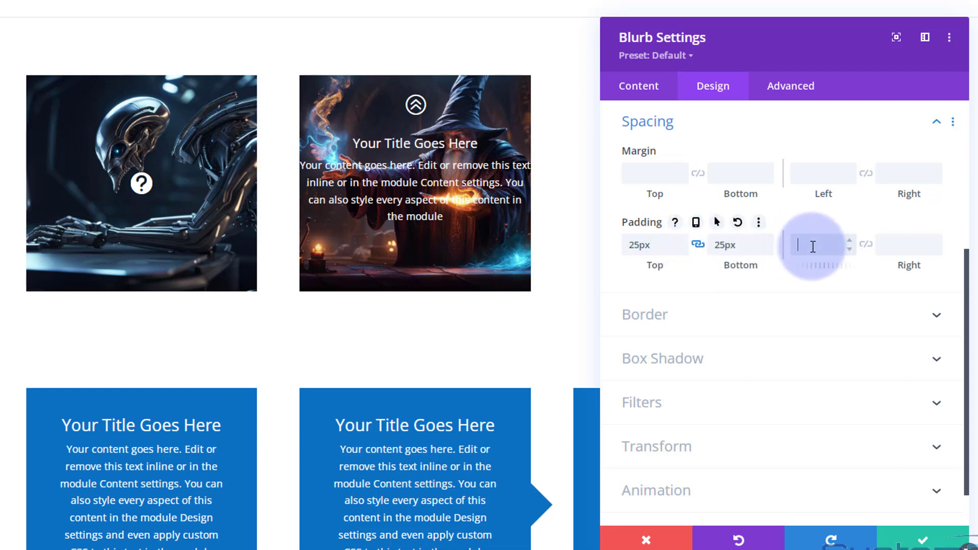
text(25px)
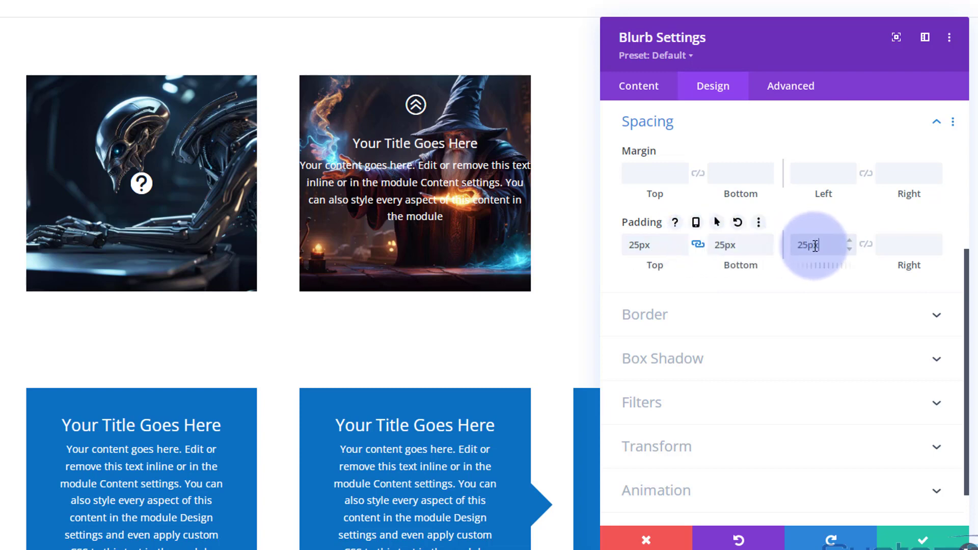
click(866, 245)
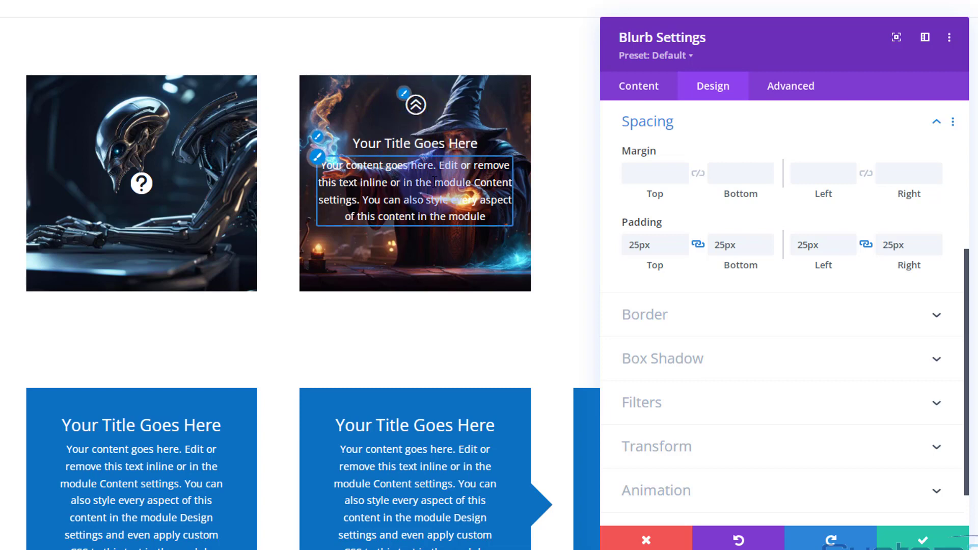
- Set the blurb's linked top and bottom padding to 140px
click(662, 312)
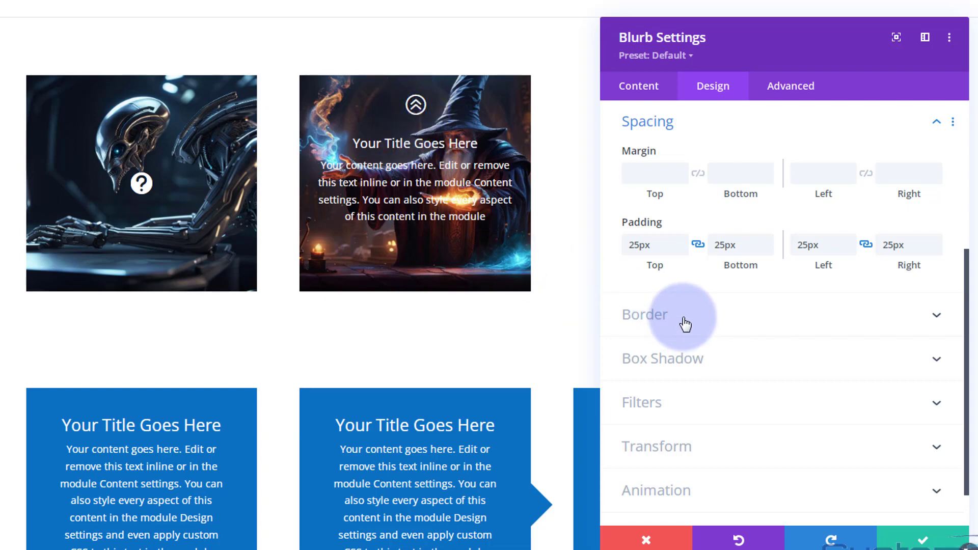
click(627, 245)
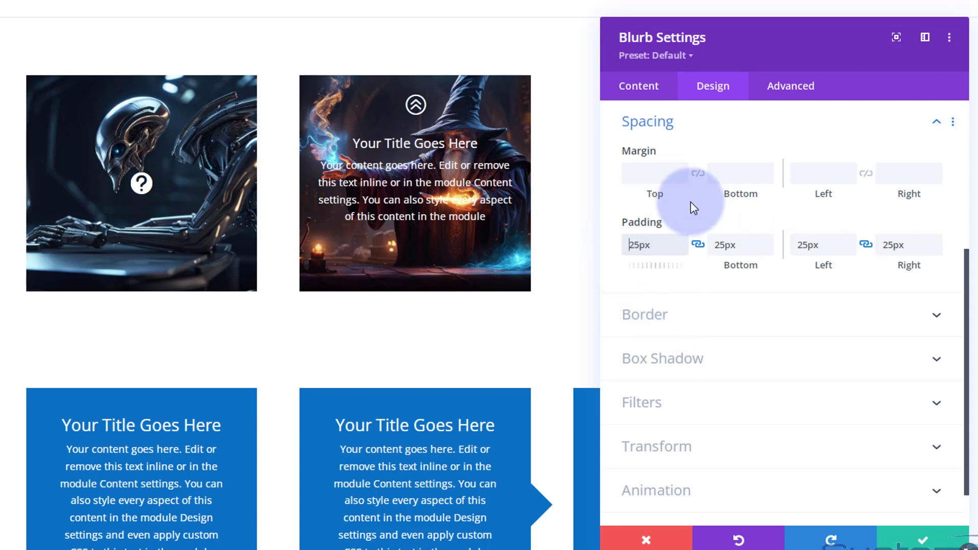
text(1)
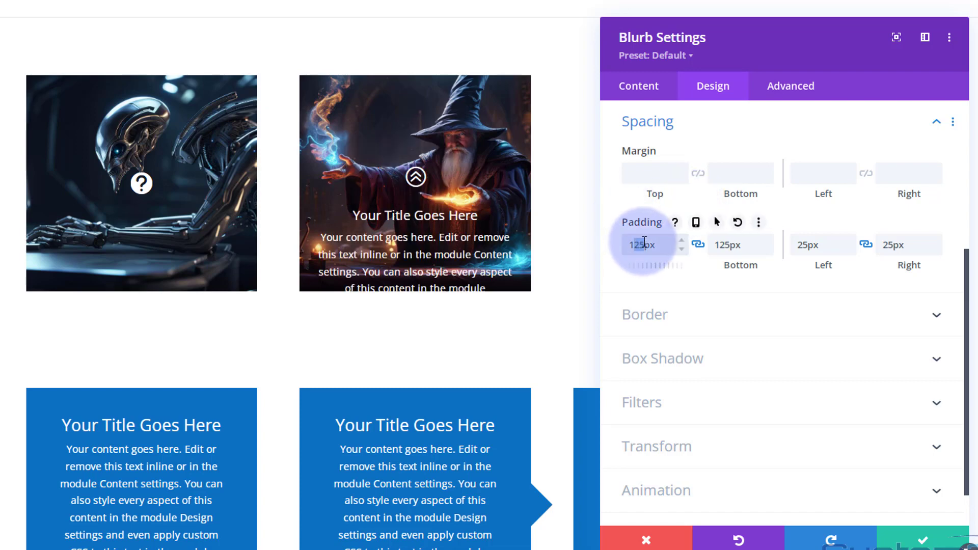
drag(630, 244, 642, 239)
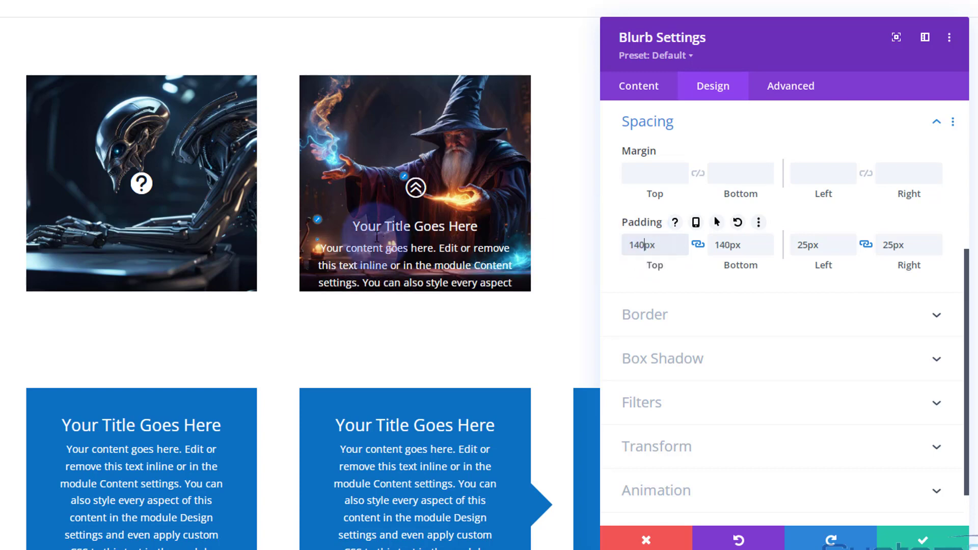
click(661, 287)
- Set the bottom padding of the blurb's image/icon to 200px
scroll(759, 274, up, 5)
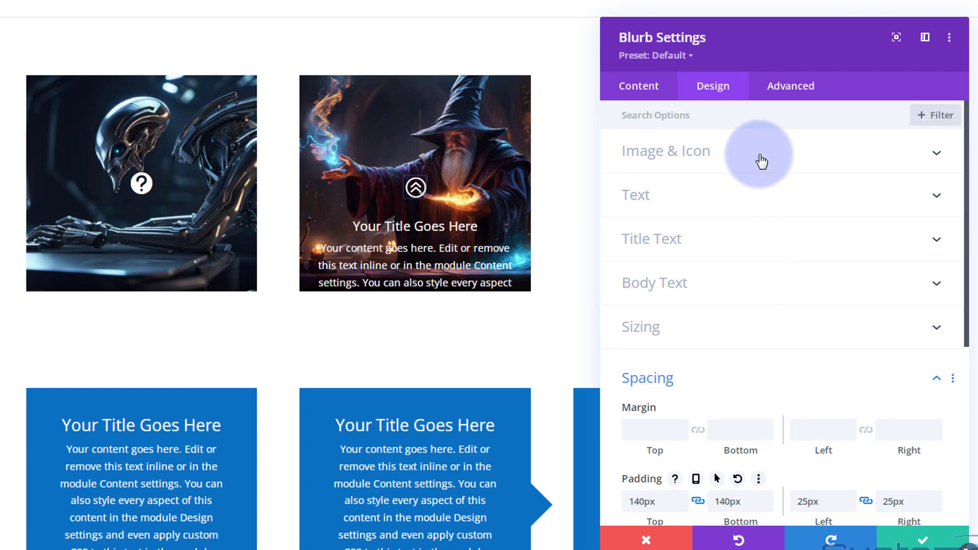
click(761, 161)
scroll(757, 182, down, 10)
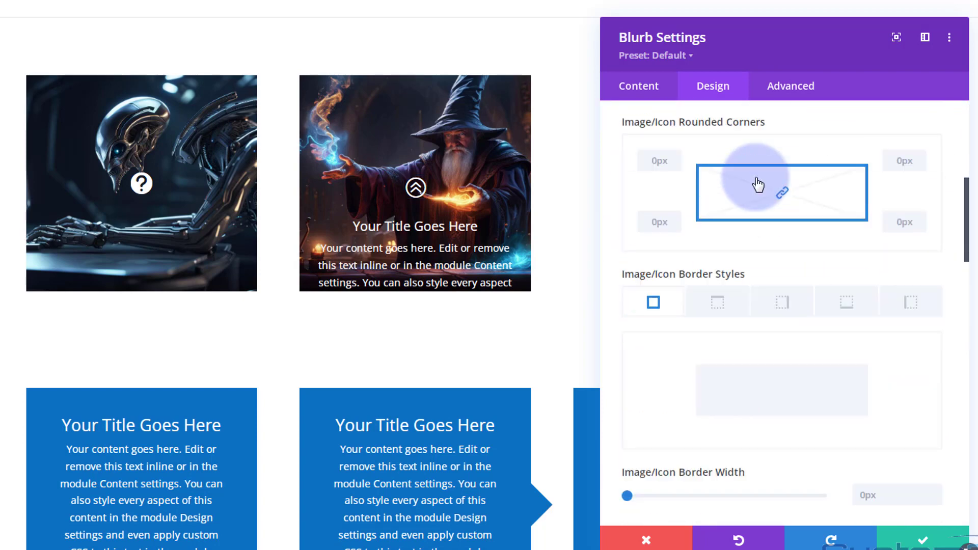
scroll(759, 183, down, 6)
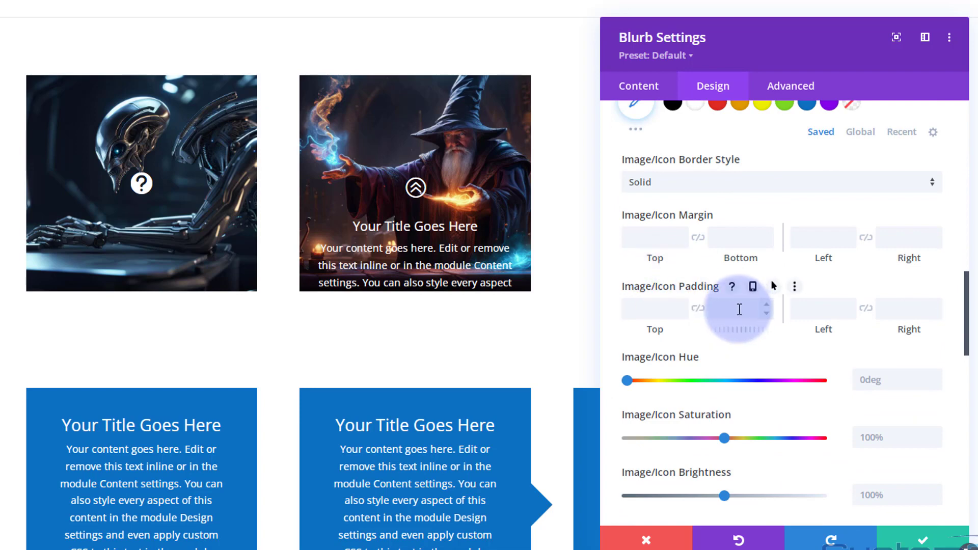
click(742, 309)
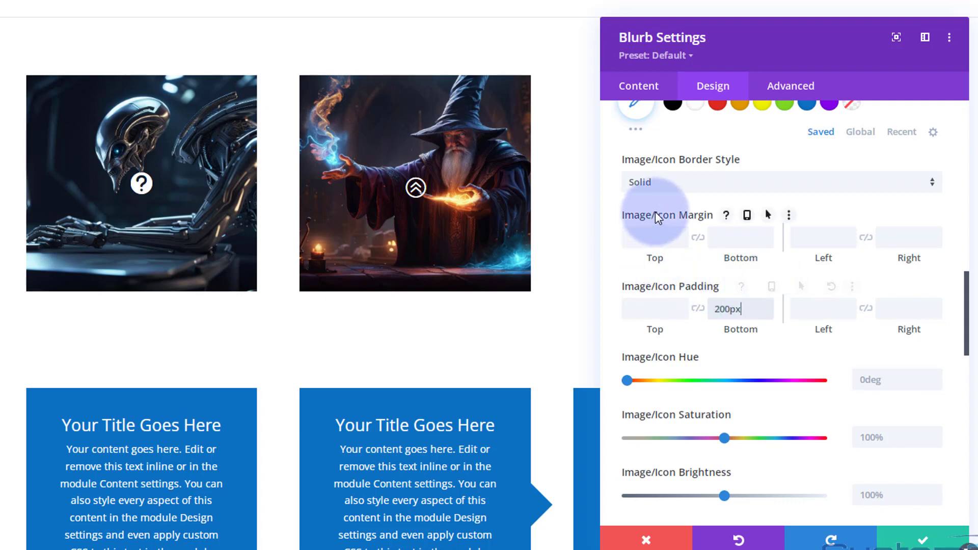
- Enable hover options for the blurb's image/icon padding and set the hover bottom padding to 0px
click(774, 288)
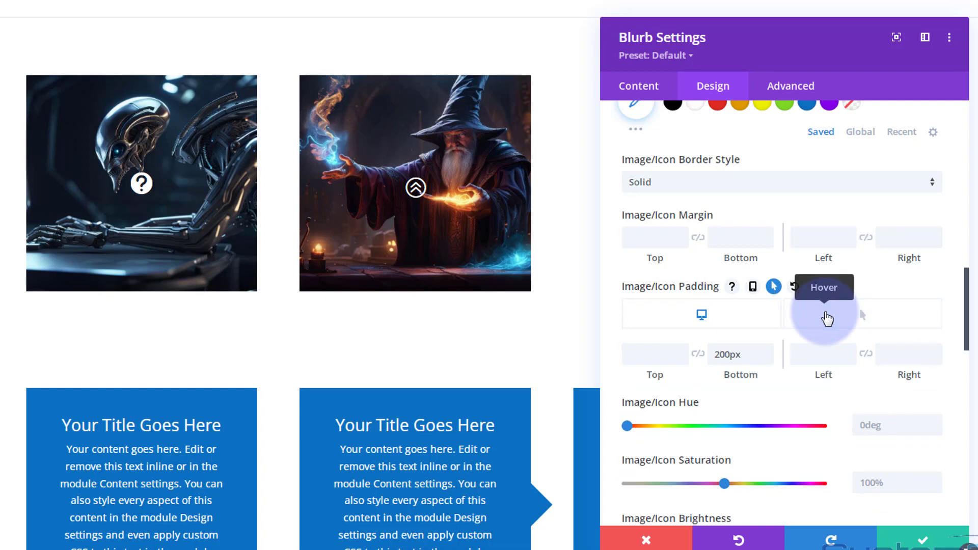
click(825, 315)
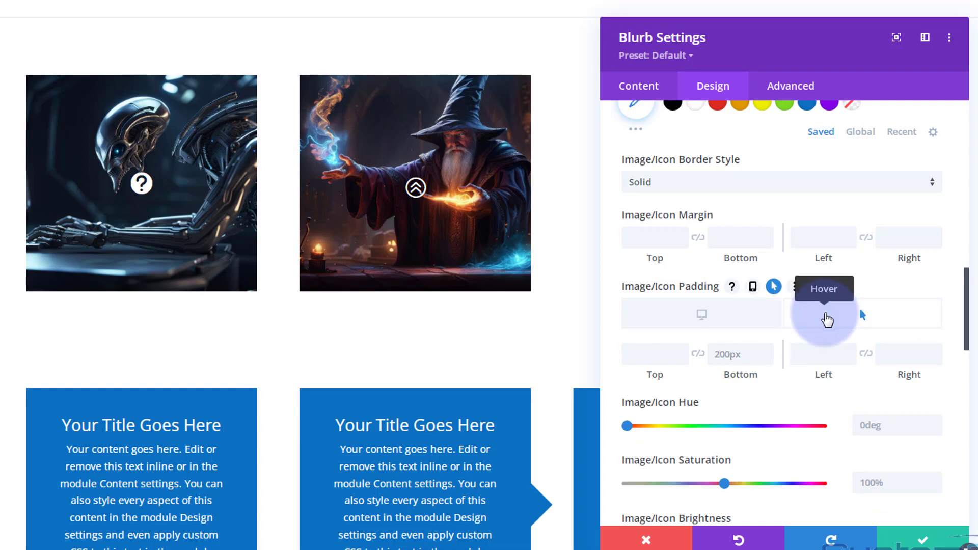
click(734, 351)
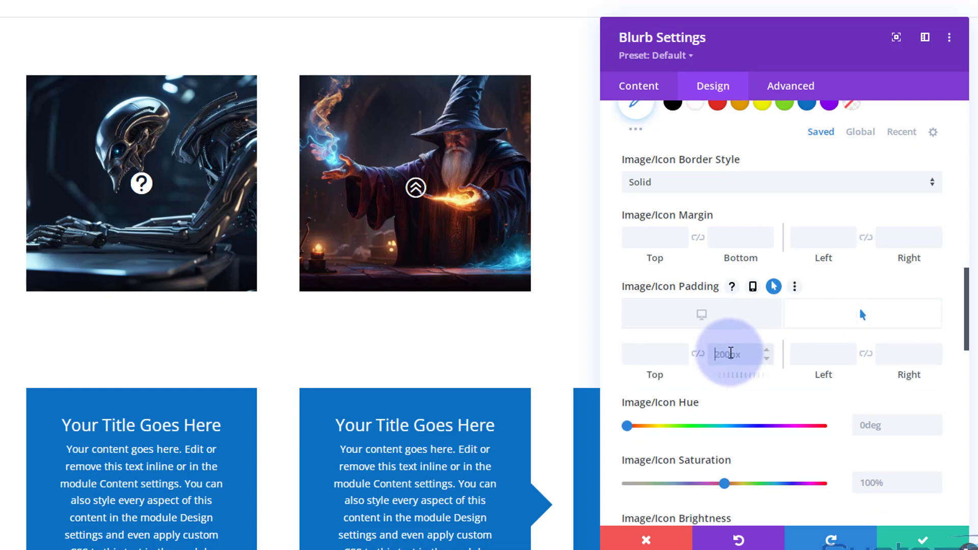
text(0px)
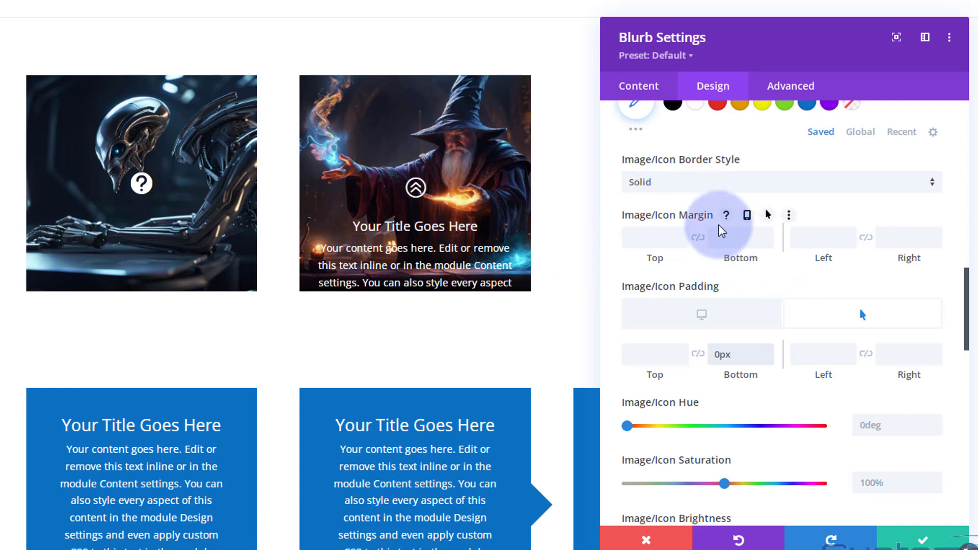
- Unlink the blurb's top and bottom padding for the hover state and set the hover top padding to 25px
scroll(704, 283, down, 8)
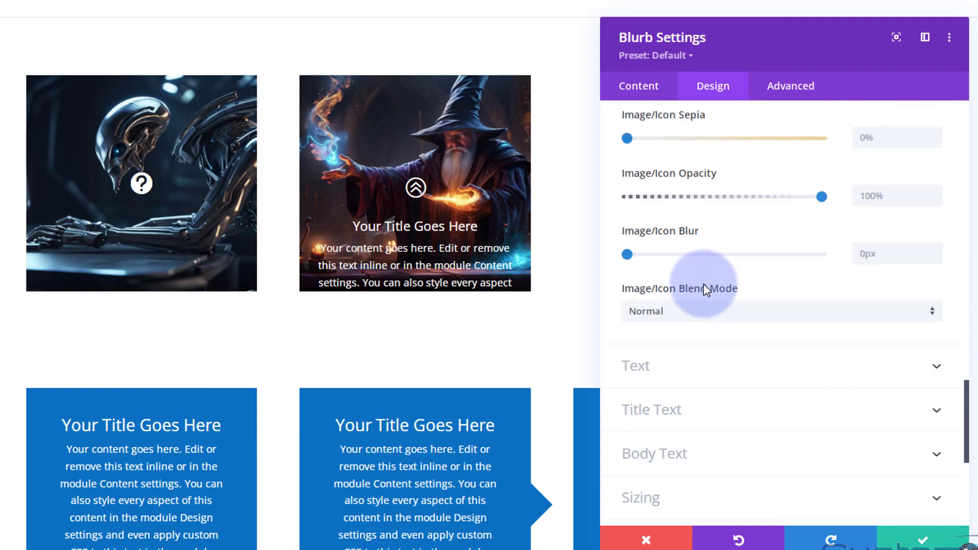
click(715, 333)
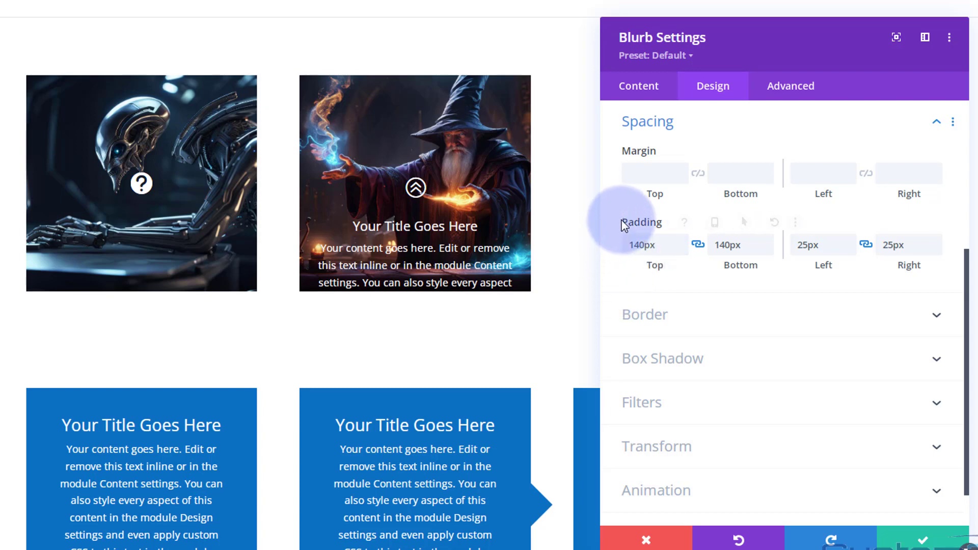
click(716, 223)
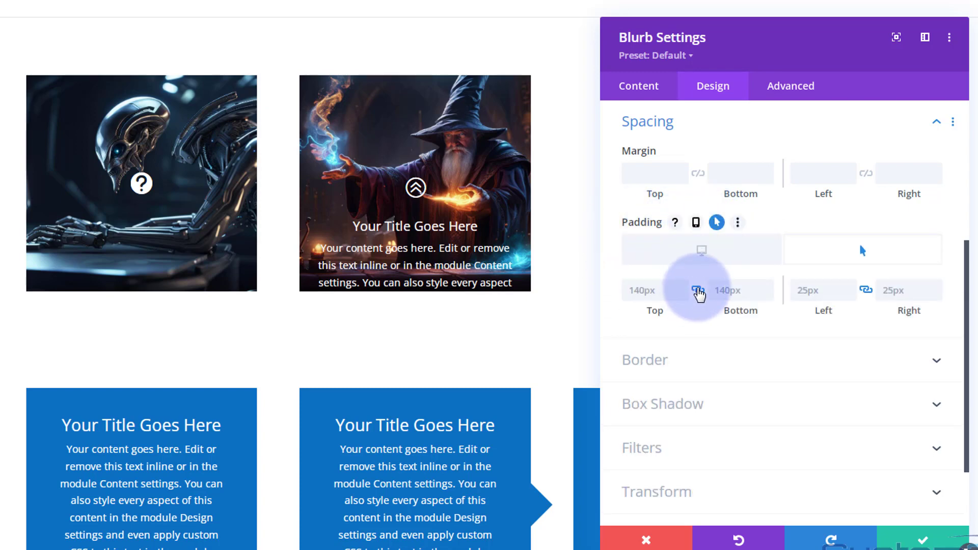
click(698, 290)
click(637, 290)
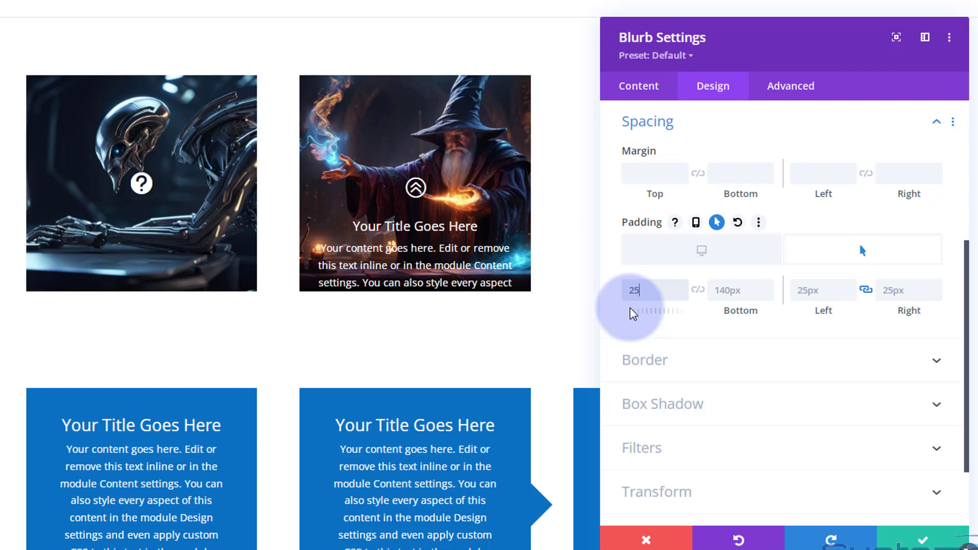
key(Return)
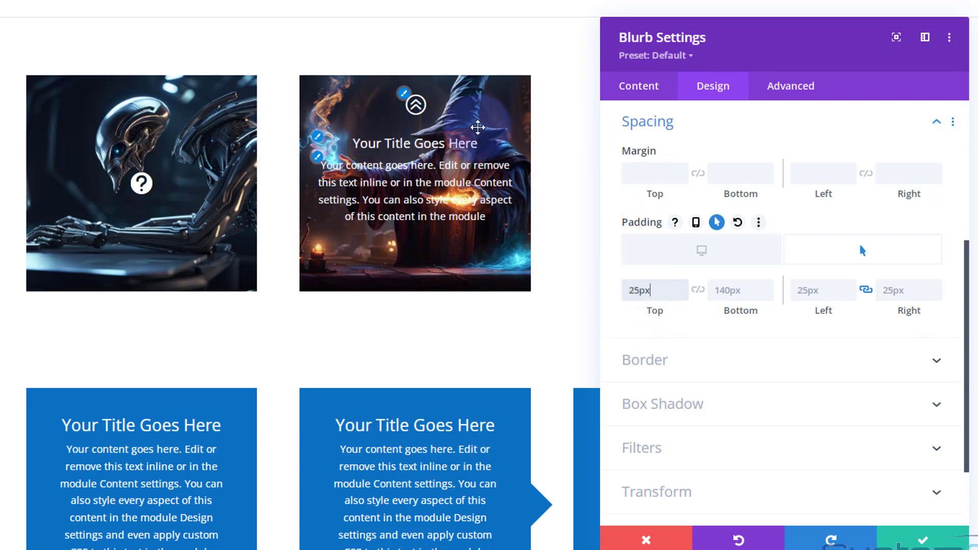
click(703, 252)
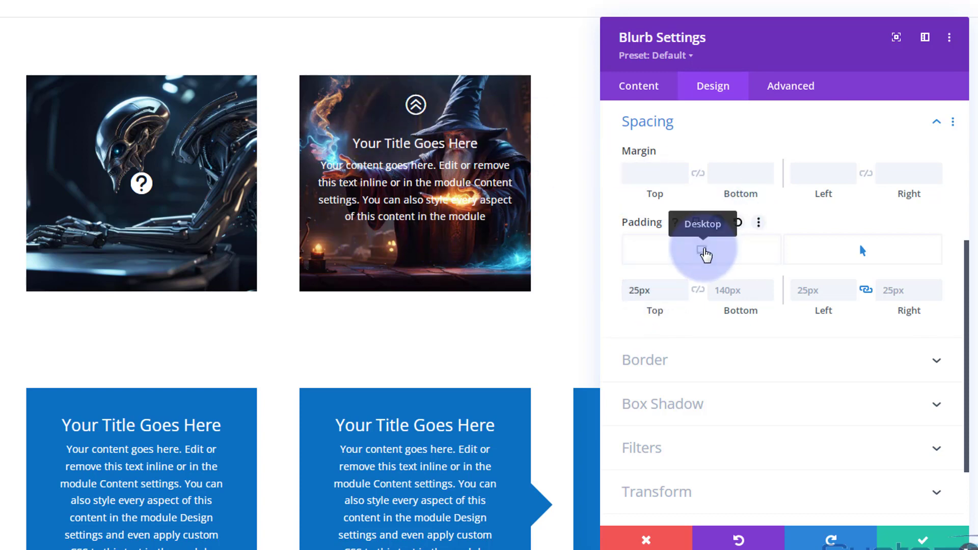
click(828, 255)
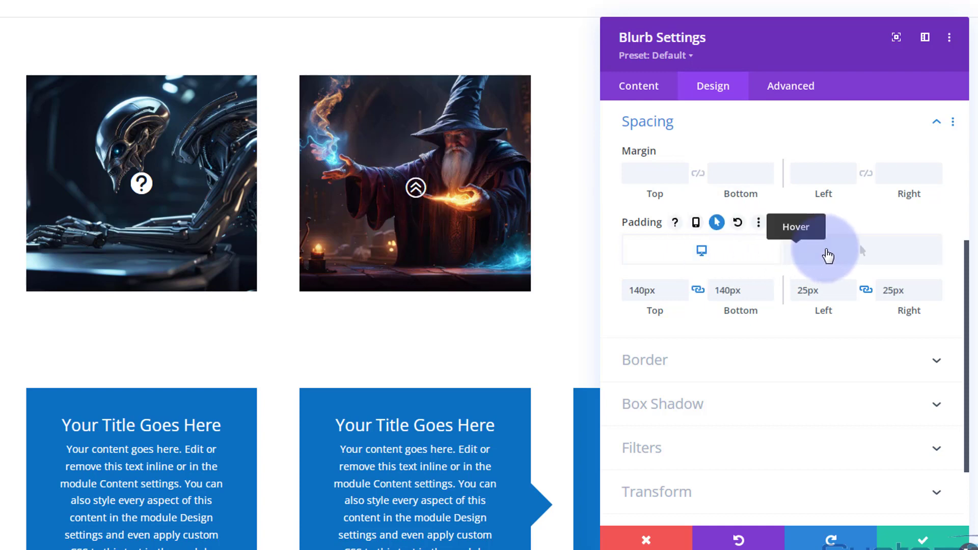
click(834, 255)
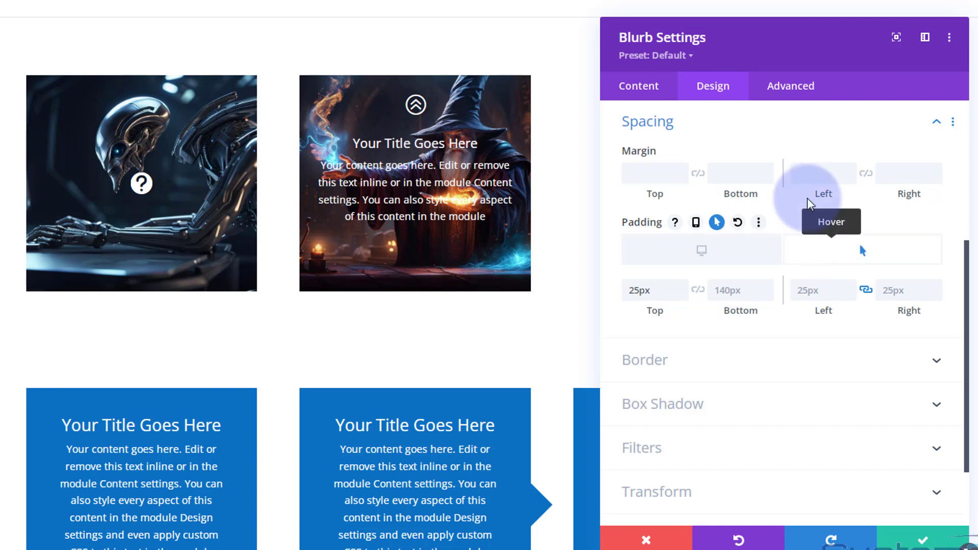
- Give the blurb a black background color and lower its opacity to fully transparent, rgba(0,0,0,0)
click(640, 87)
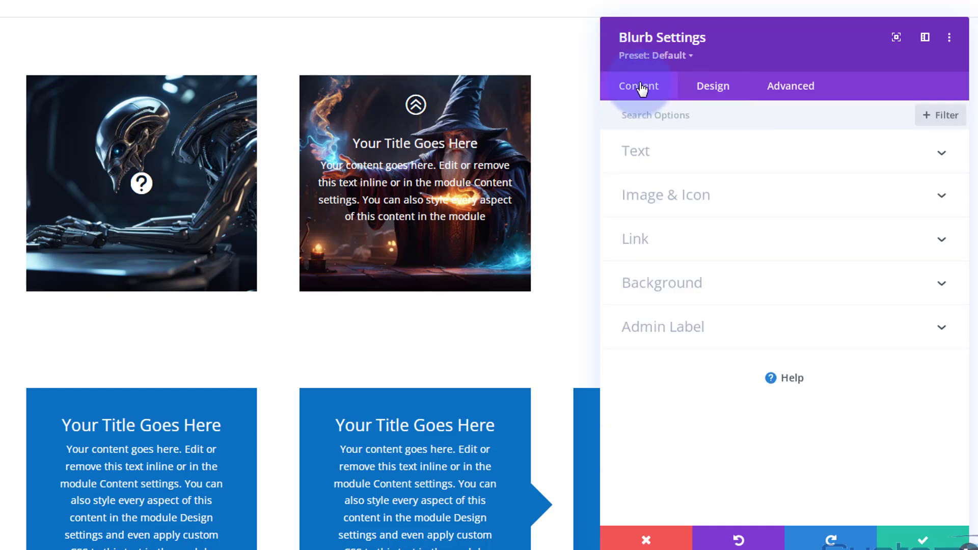
click(673, 288)
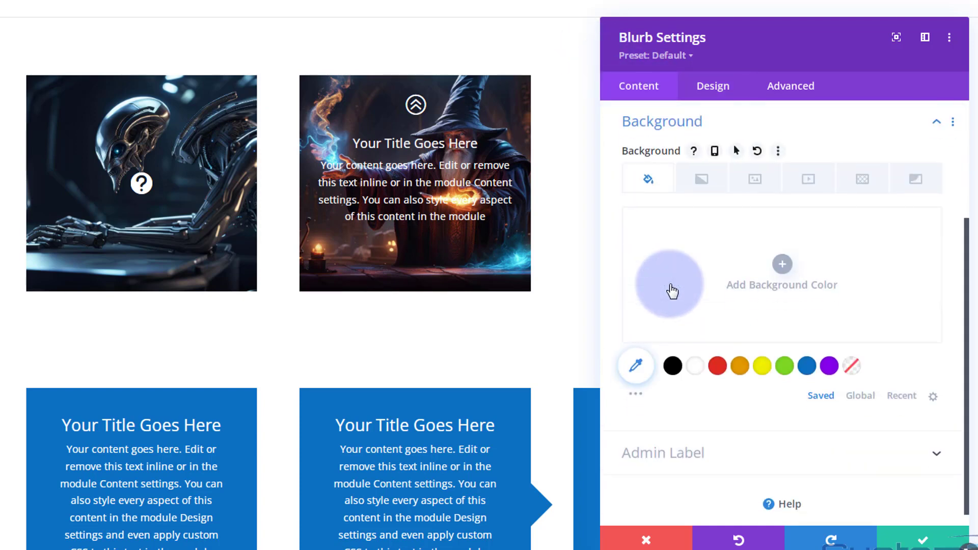
click(673, 366)
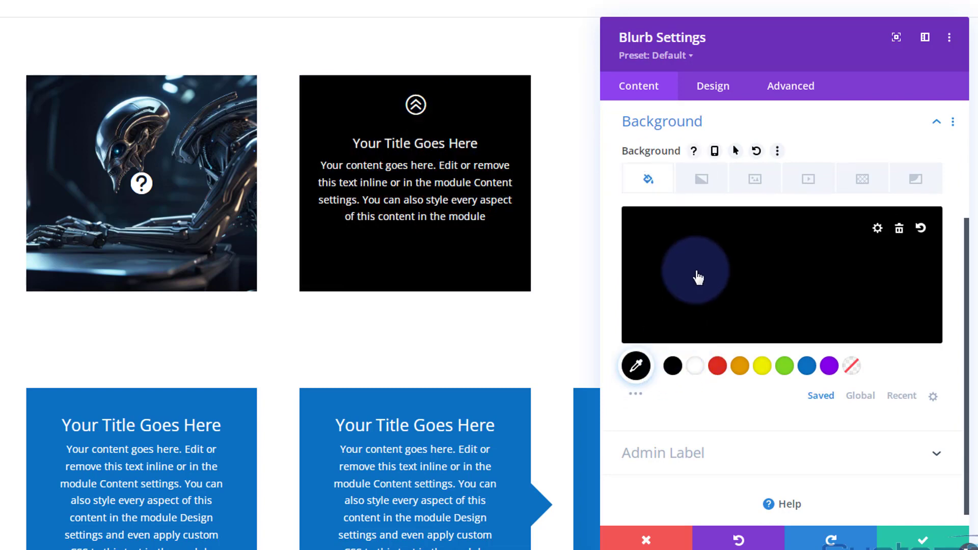
click(724, 278)
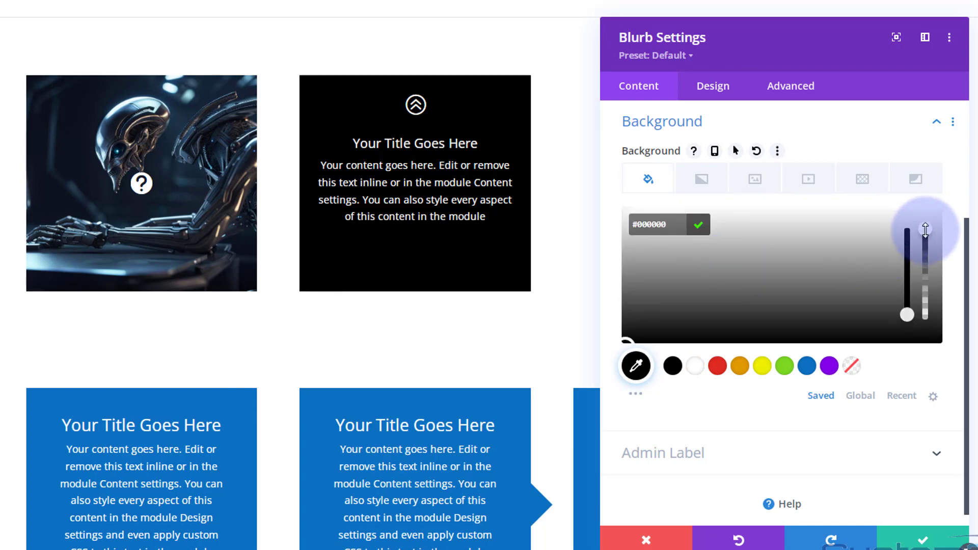
drag(928, 258, 928, 339)
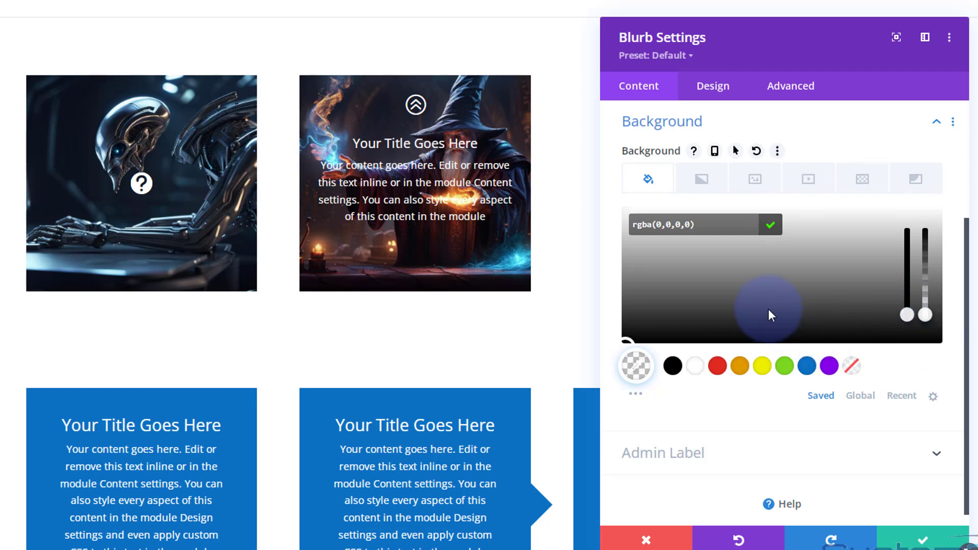
- Enable hover options for the blurb's background and set the hover color to semi-transparent black, rgba(0,0,0,0.53)
click(736, 153)
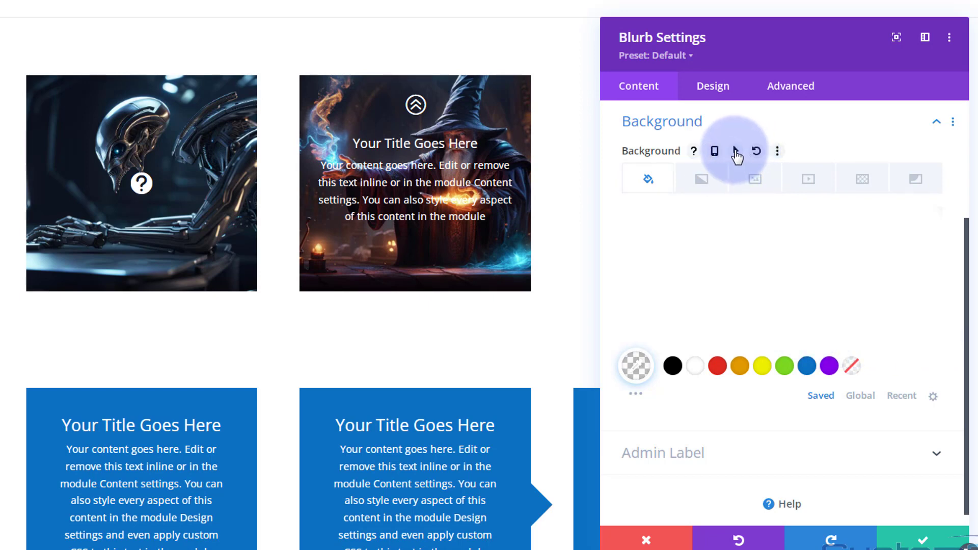
click(703, 181)
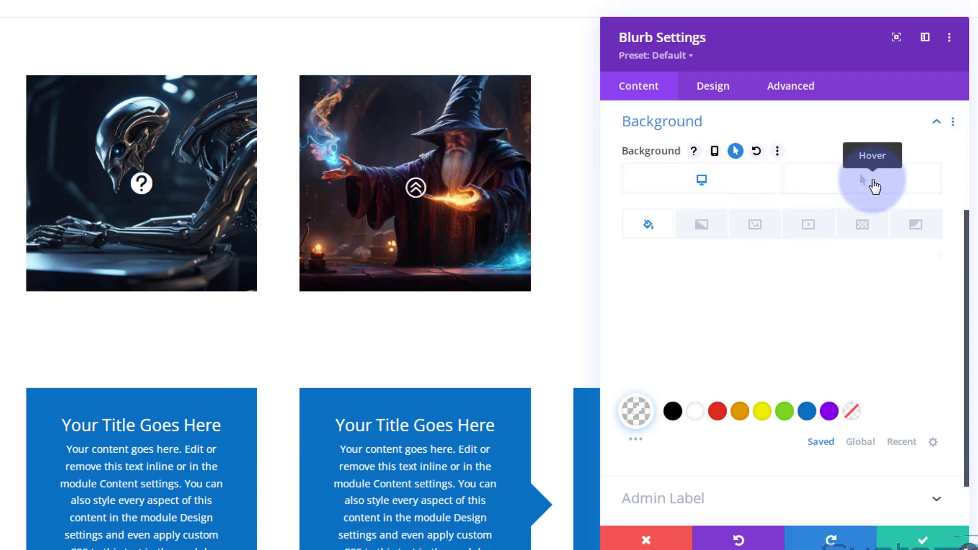
click(873, 184)
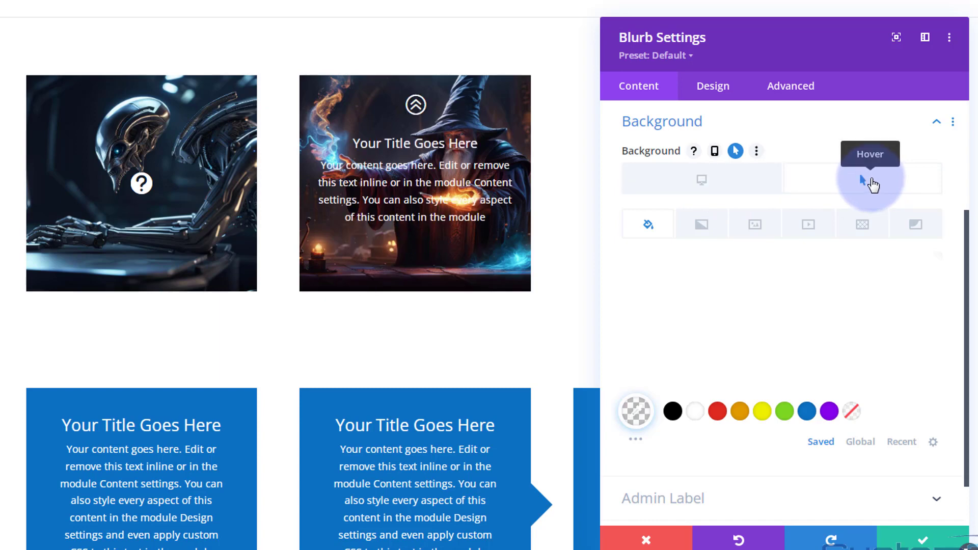
click(854, 331)
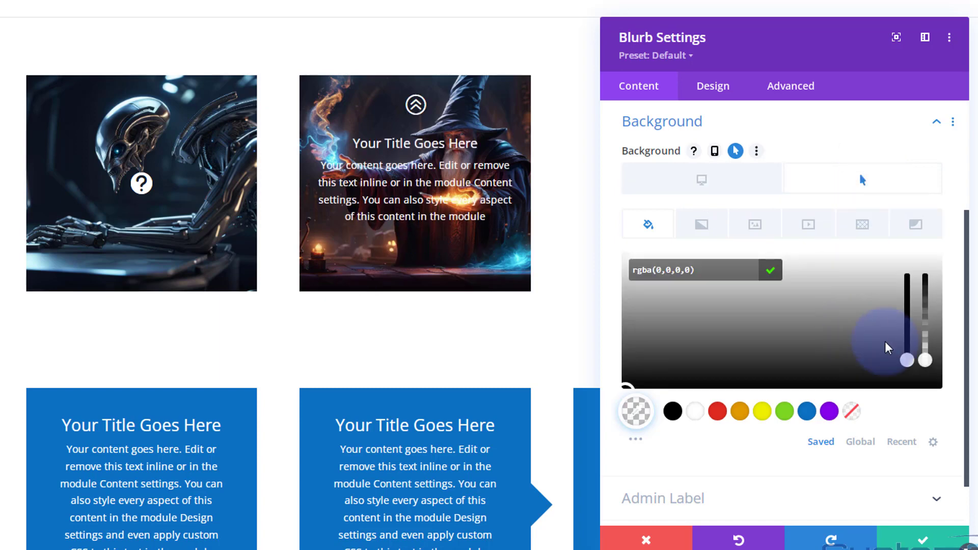
drag(924, 359, 925, 315)
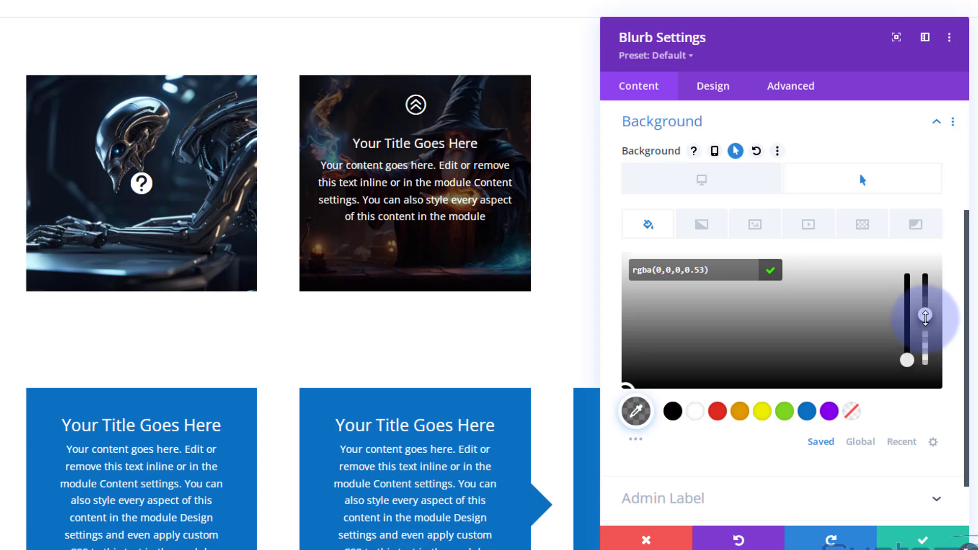
click(734, 187)
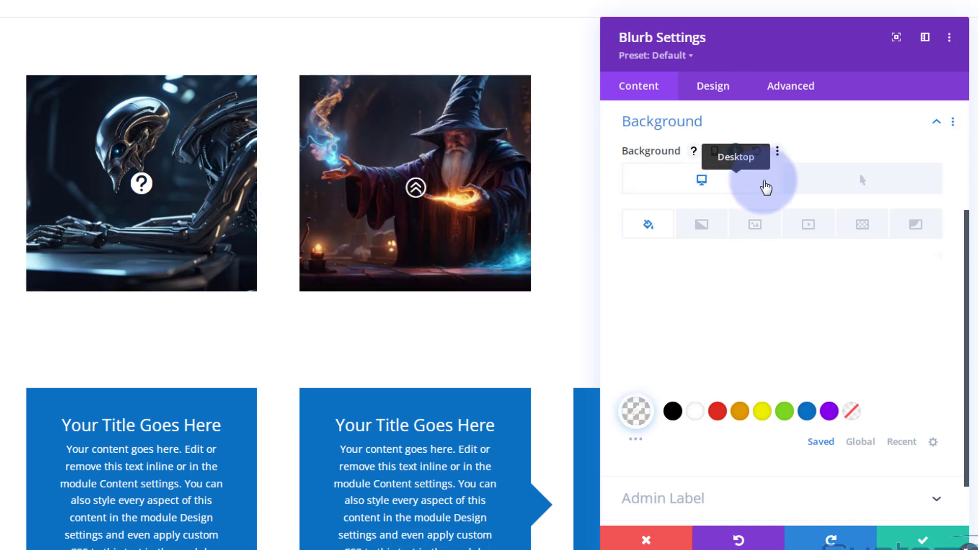
click(838, 187)
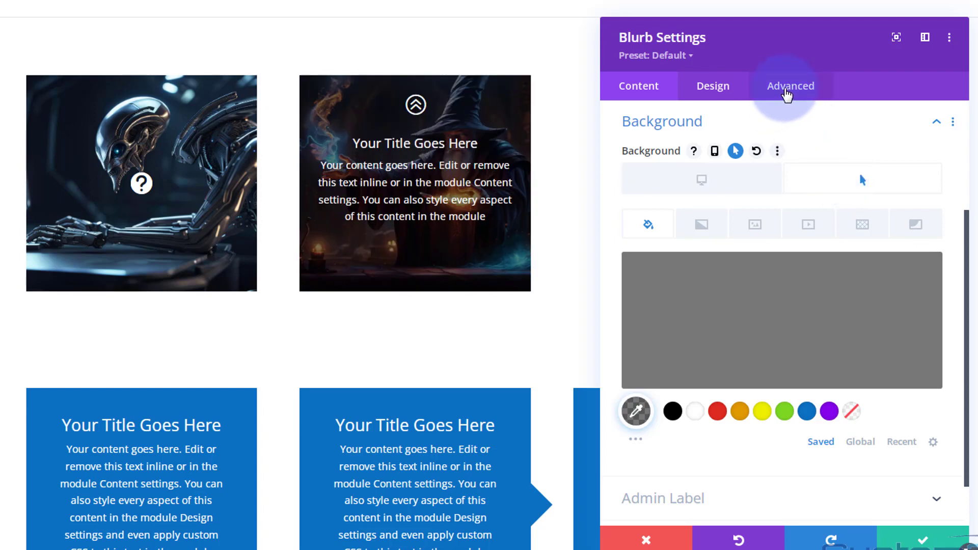
- Set the blurb's transition duration to 500ms and its speed curve to Ease-In-Out, and save the blurb settings
click(790, 93)
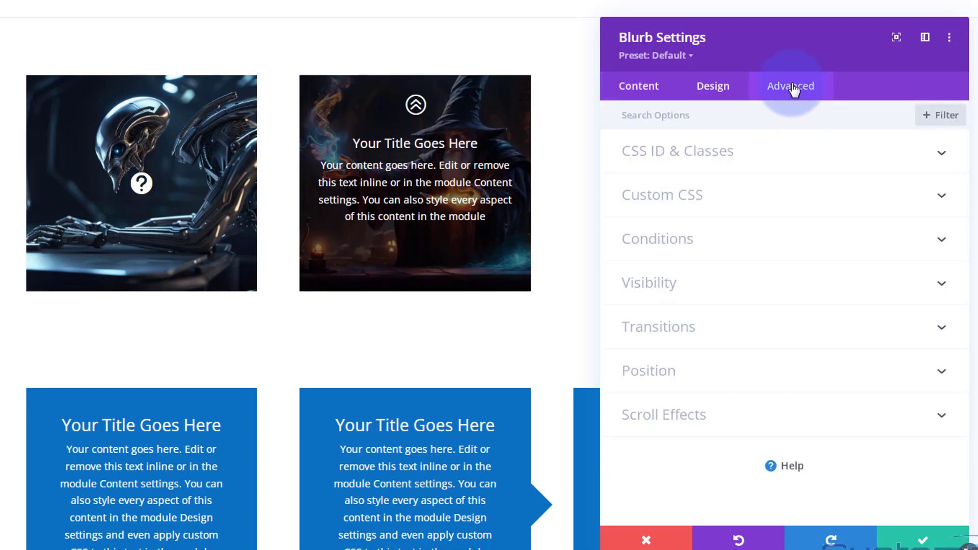
click(760, 328)
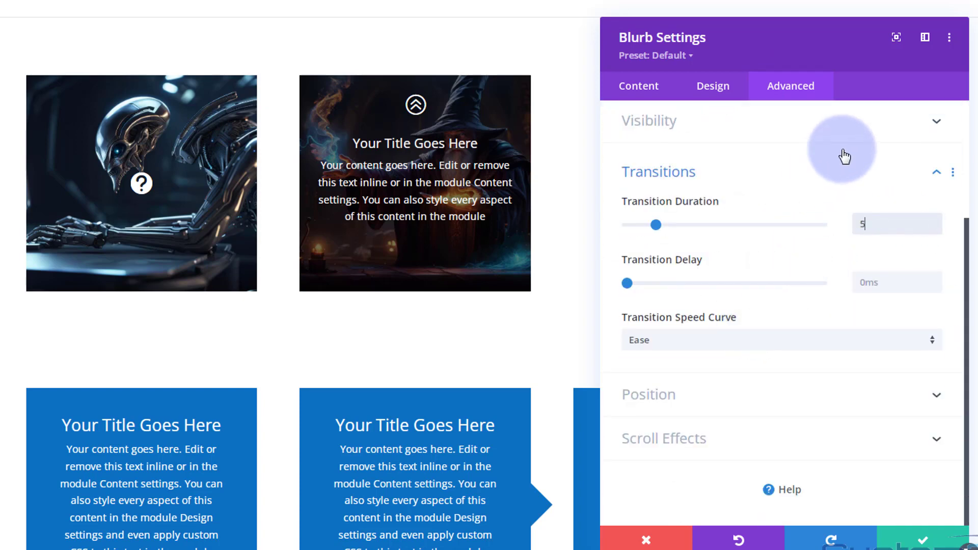
text(ms)
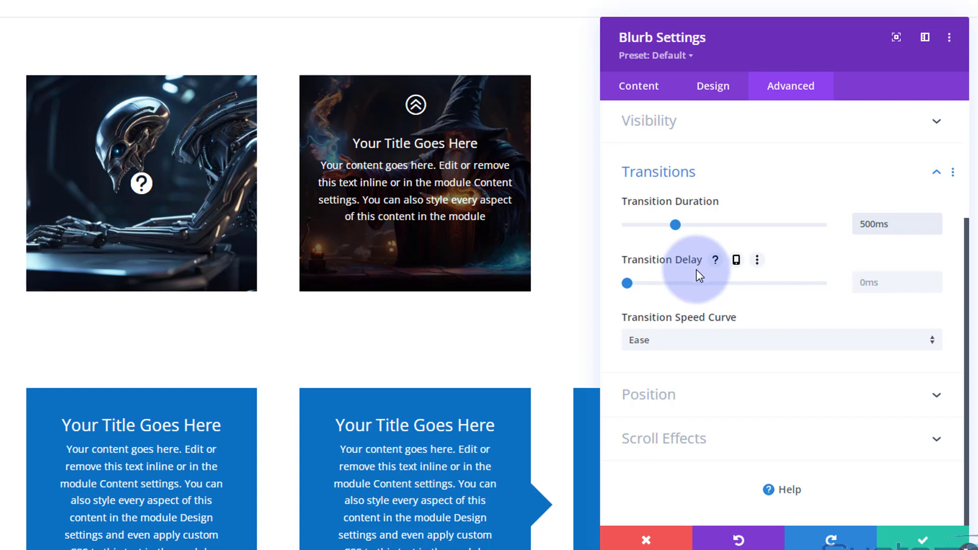
click(704, 349)
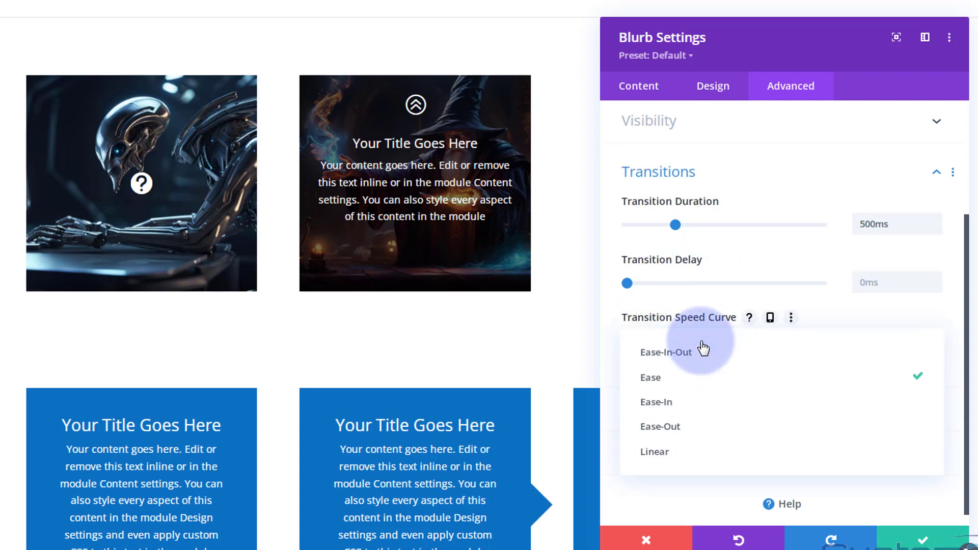
click(672, 357)
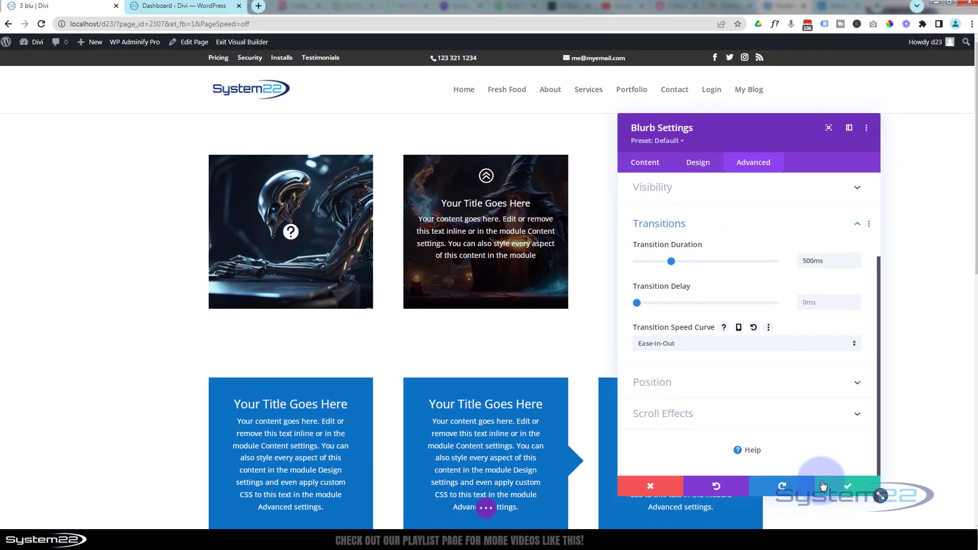
click(831, 489)
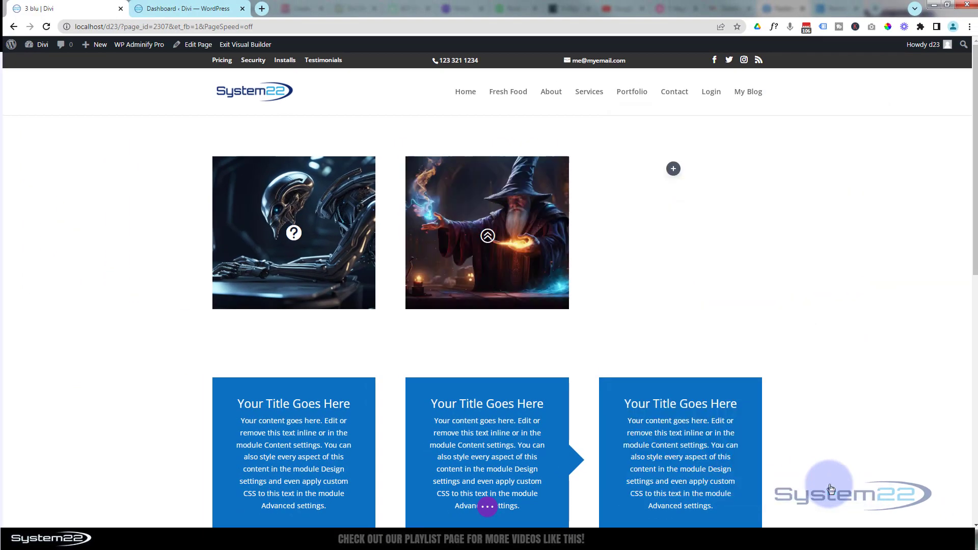
- Open the page-level builder controls
click(486, 509)
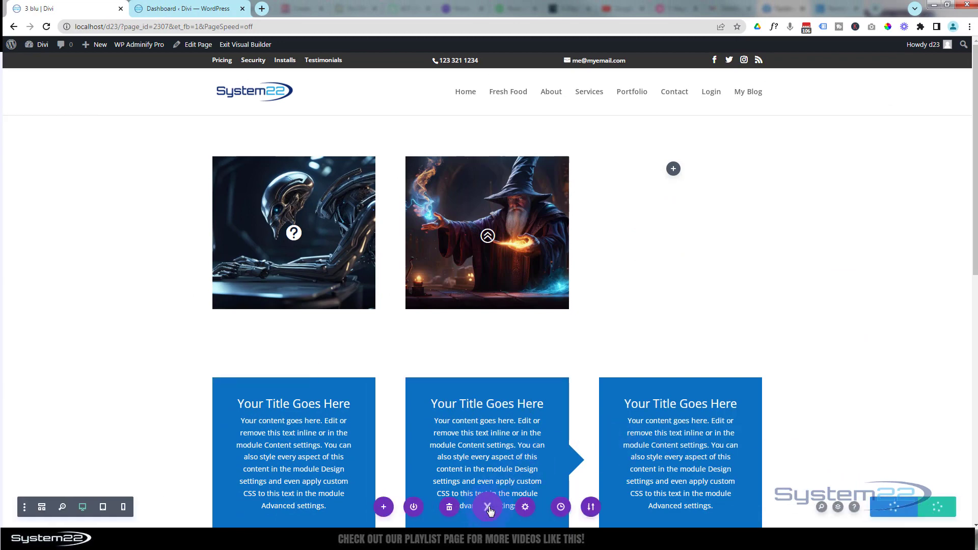